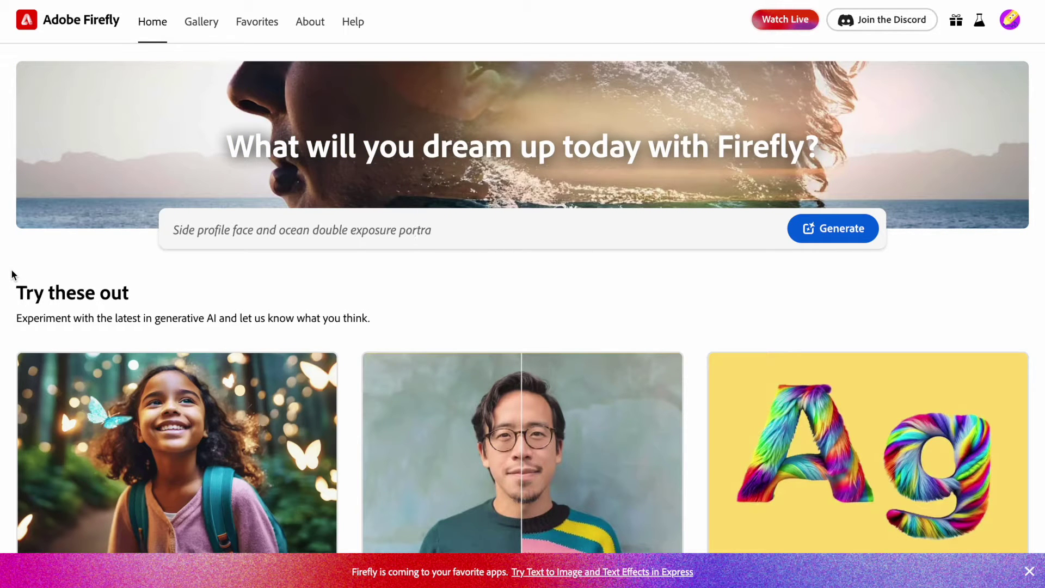
Step: Scroll to the Image 1/Image 2 comparison and drag the divider to reveal more of Image 2
{"action": "scroll", "coordinate": [11, 269], "scroll_direction": "down", "scroll_amount": 5}
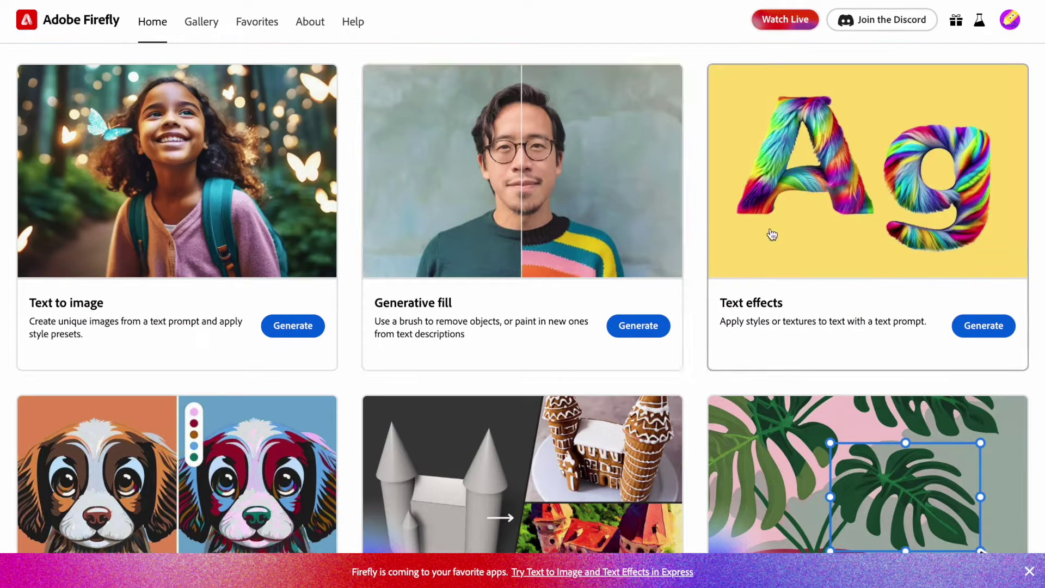
{"action": "scroll", "coordinate": [706, 388], "scroll_direction": "down", "scroll_amount": 3}
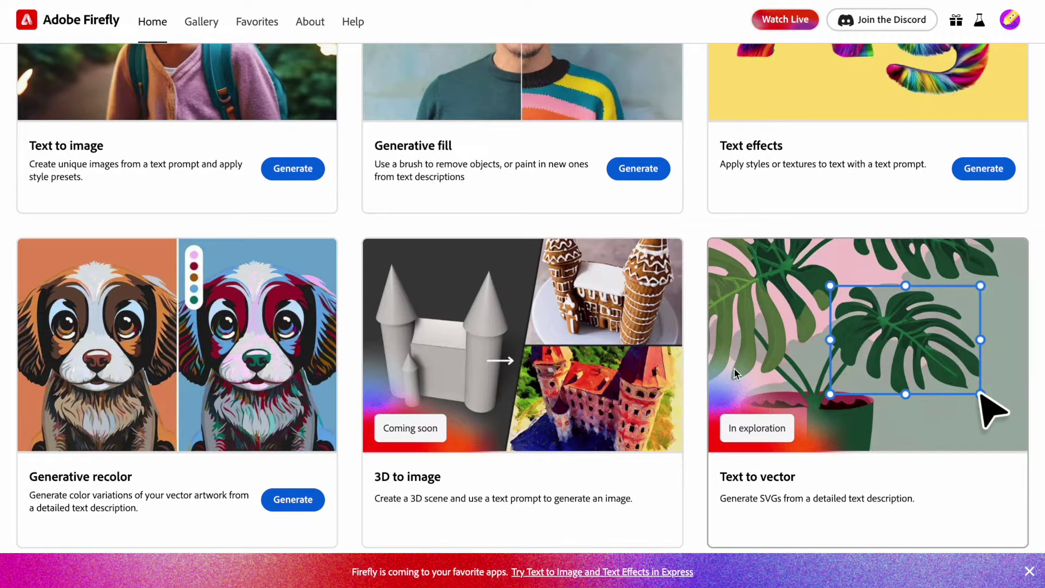
{"action": "scroll", "coordinate": [691, 428], "scroll_direction": "down", "scroll_amount": 6}
{"action": "scroll", "coordinate": [691, 427], "scroll_direction": "down", "scroll_amount": 6}
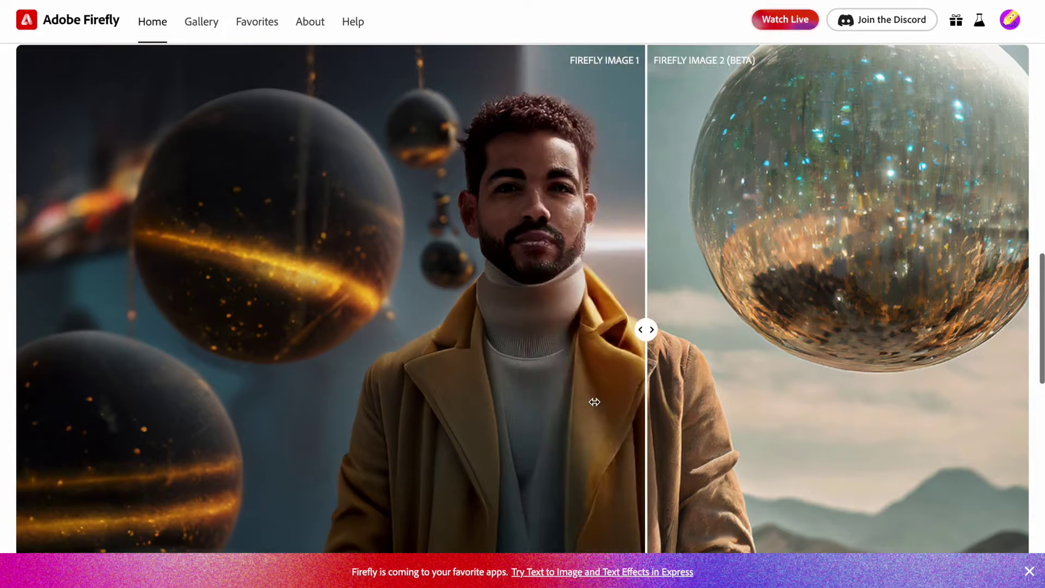
{"action": "left_click_drag", "start_coordinate": [594, 402], "coordinate": [527, 385]}
Step: Switch the comparison to Macro, then Portrait, and drag the divider across the woman's face
{"action": "scroll", "coordinate": [527, 385], "scroll_direction": "down", "scroll_amount": 5}
{"action": "left_click", "coordinate": [503, 297]}
{"action": "scroll", "coordinate": [507, 302], "scroll_direction": "up", "scroll_amount": 4}
{"action": "scroll", "coordinate": [507, 304], "scroll_direction": "up", "scroll_amount": 1}
{"action": "left_click_drag", "start_coordinate": [512, 283], "coordinate": [564, 555]}
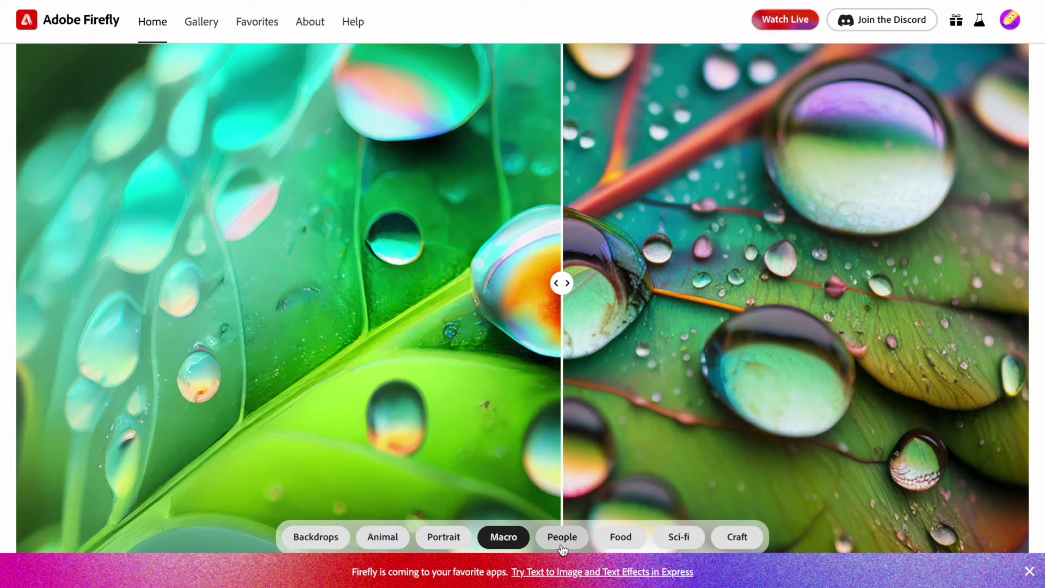
{"action": "left_click", "coordinate": [447, 537]}
{"action": "left_click_drag", "start_coordinate": [569, 283], "coordinate": [560, 234]}
Step: Generate four images from the prompt 'a portrait of an old woman'
{"action": "scroll", "coordinate": [567, 110], "scroll_direction": "up", "scroll_amount": 10}
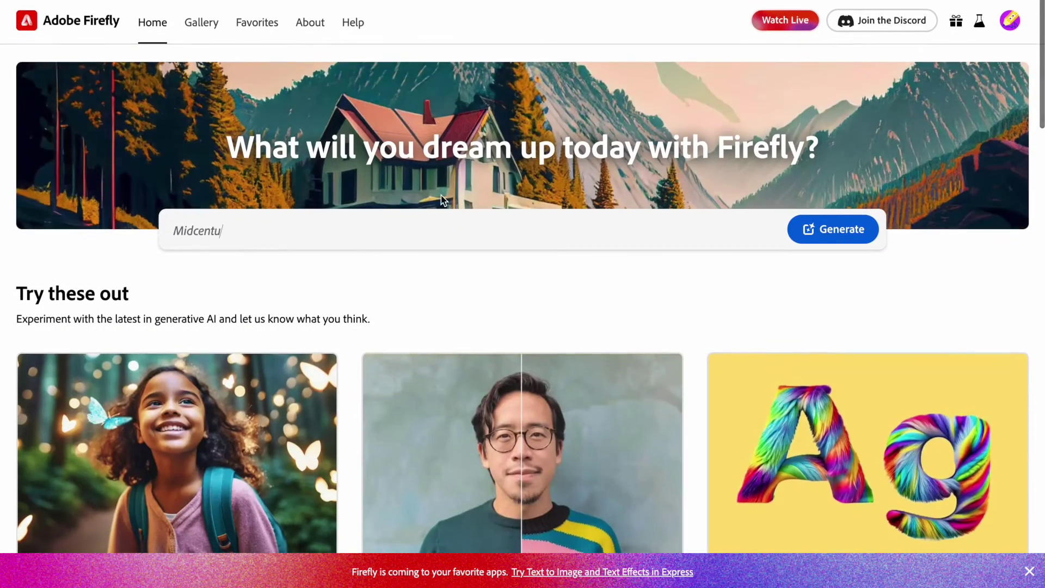
{"action": "left_click", "coordinate": [278, 233]}
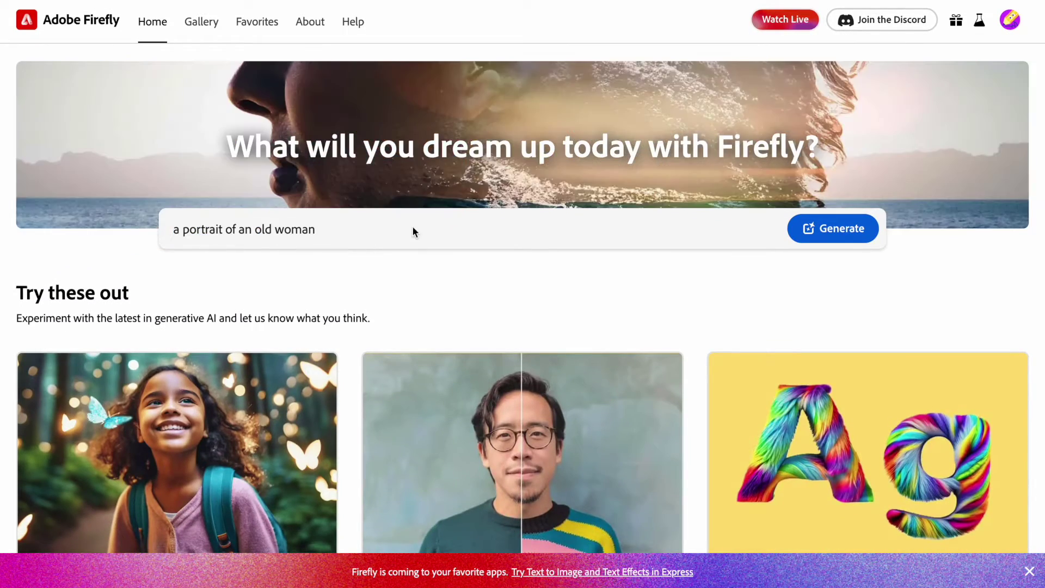
{"action": "left_click", "coordinate": [841, 229]}
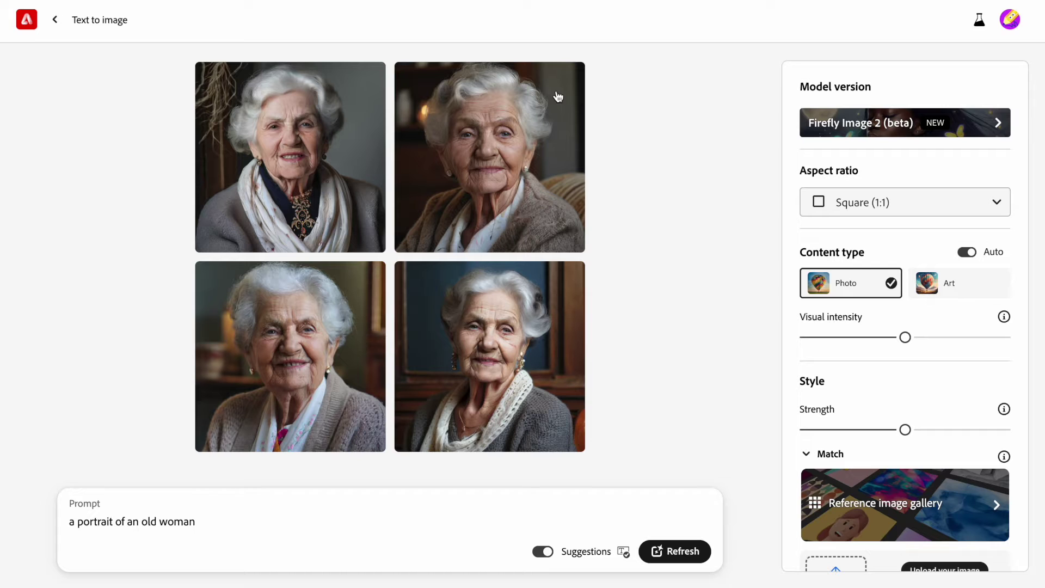
{"action": "left_click", "coordinate": [338, 150]}
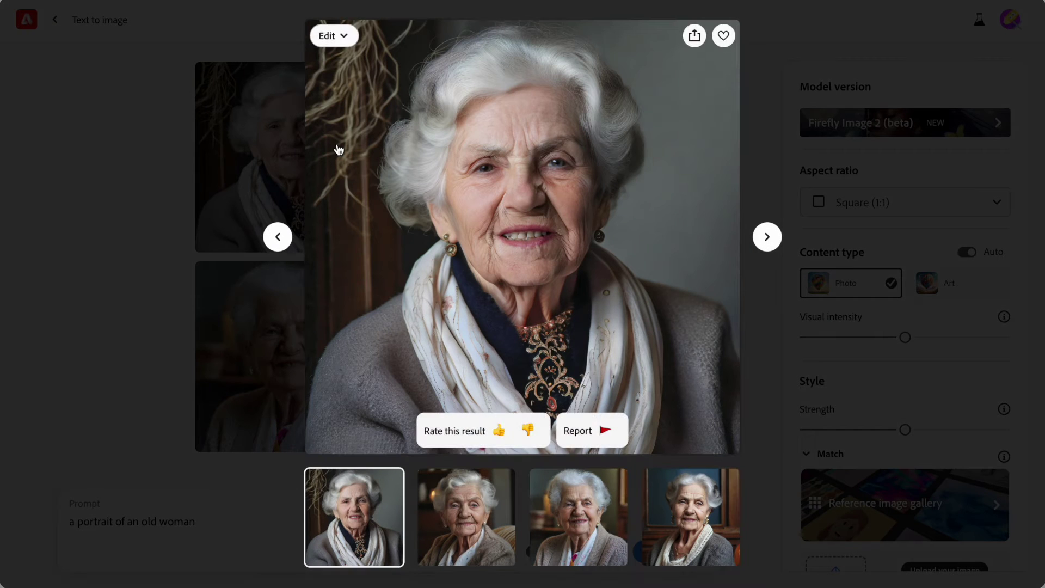
{"action": "left_click", "coordinate": [768, 238]}
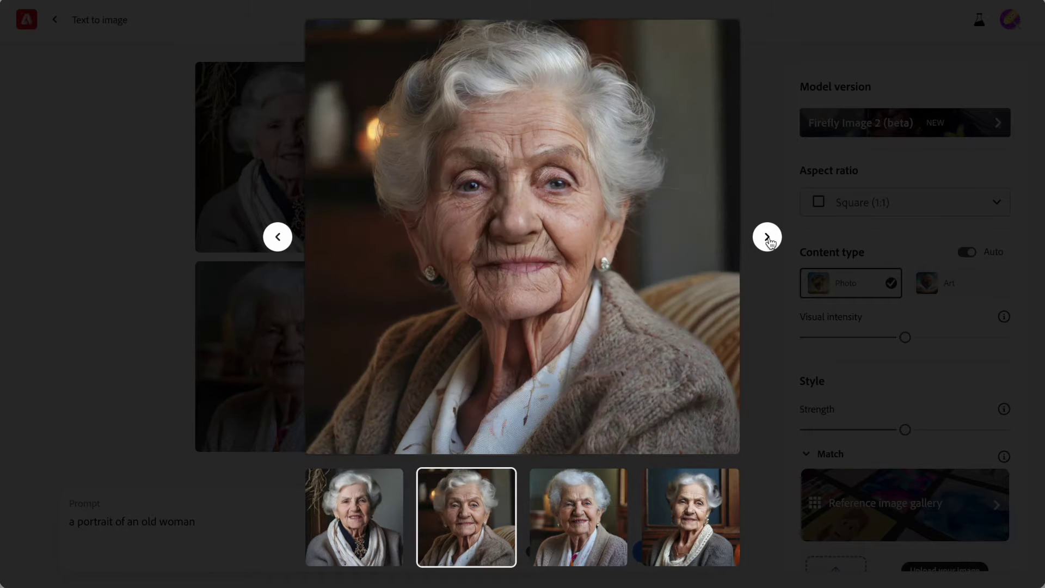
{"action": "left_click", "coordinate": [768, 237]}
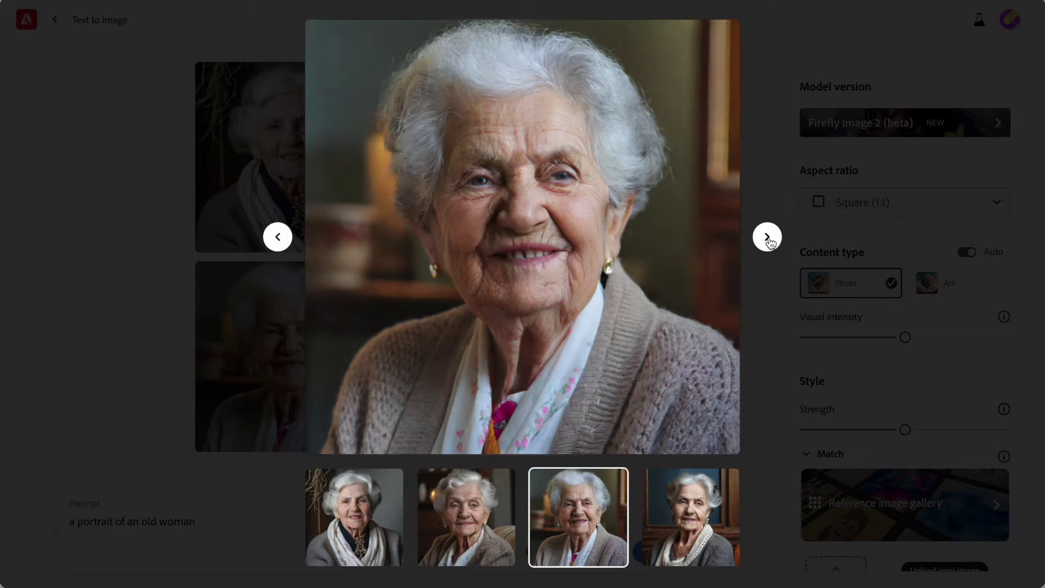
{"action": "left_click", "coordinate": [767, 238]}
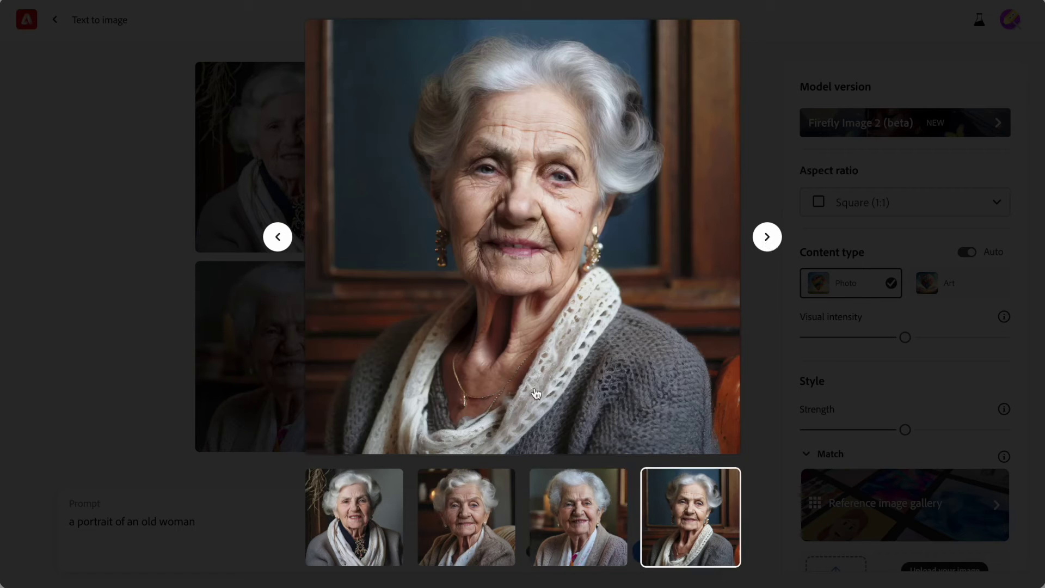
{"action": "left_click", "coordinate": [378, 528]}
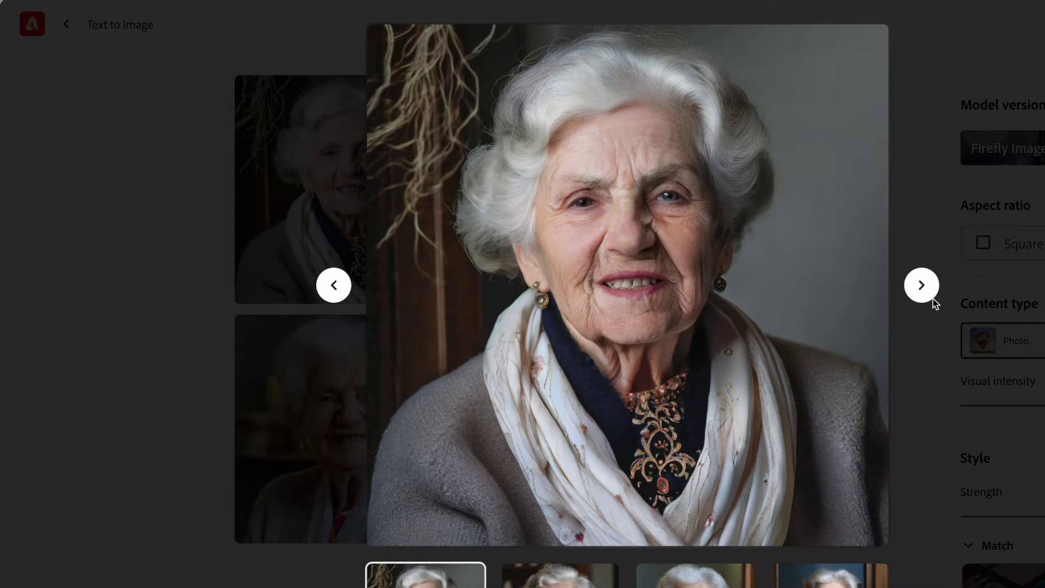
{"action": "left_click", "coordinate": [931, 298]}
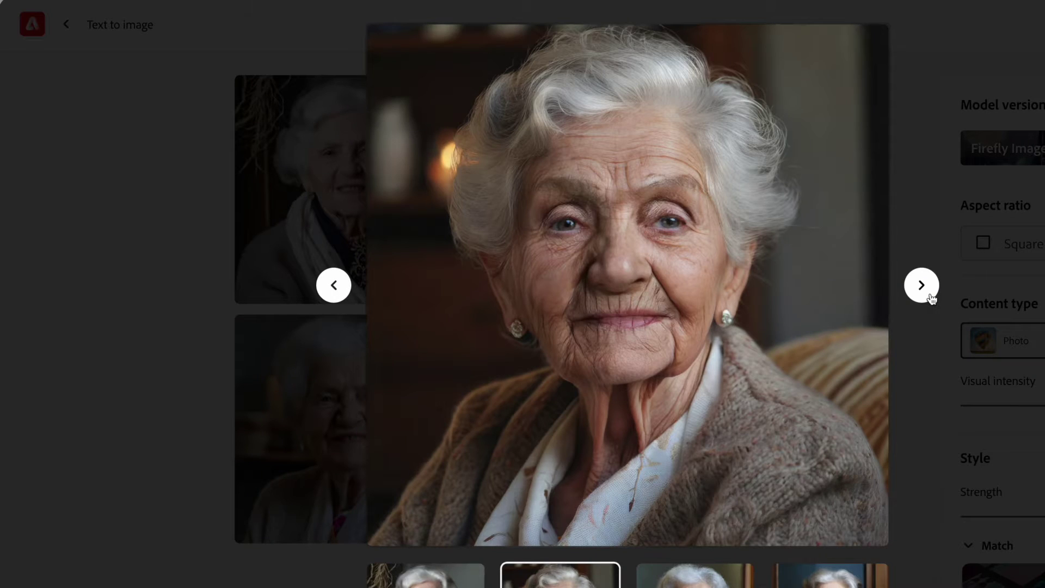
{"action": "left_click", "coordinate": [930, 298]}
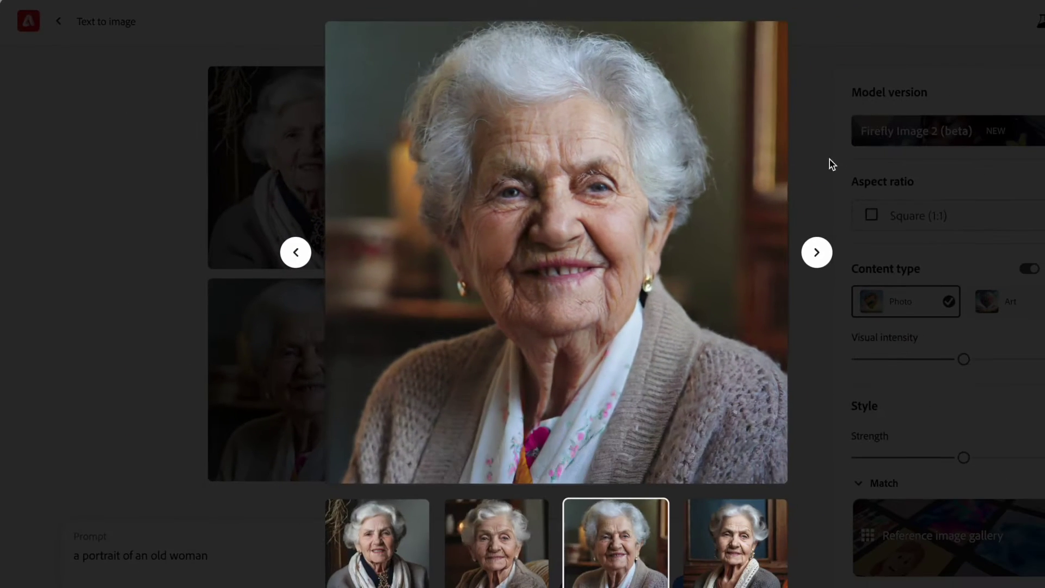
{"action": "left_click", "coordinate": [829, 159]}
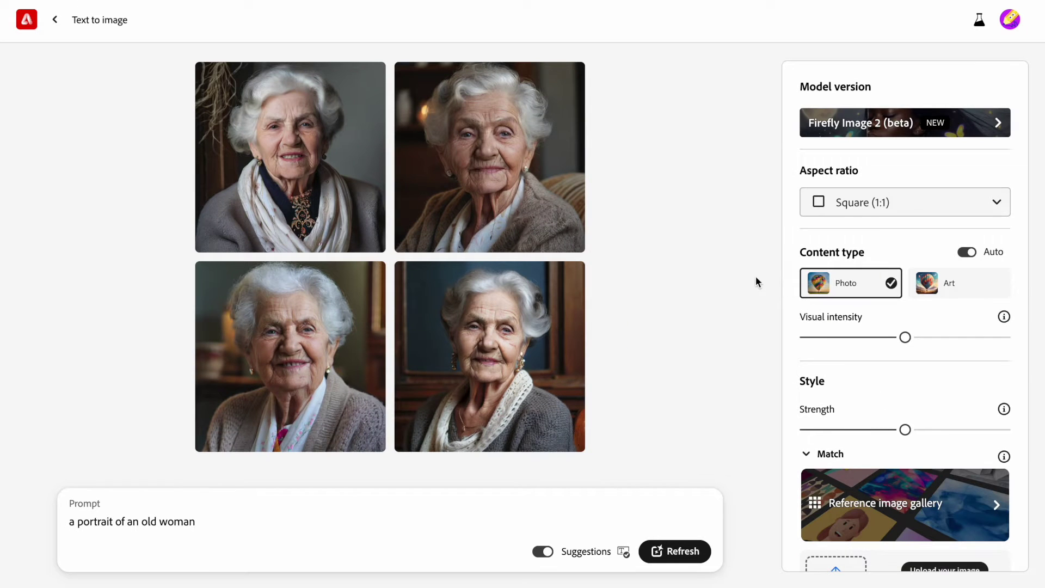
{"action": "left_click", "coordinate": [916, 200]}
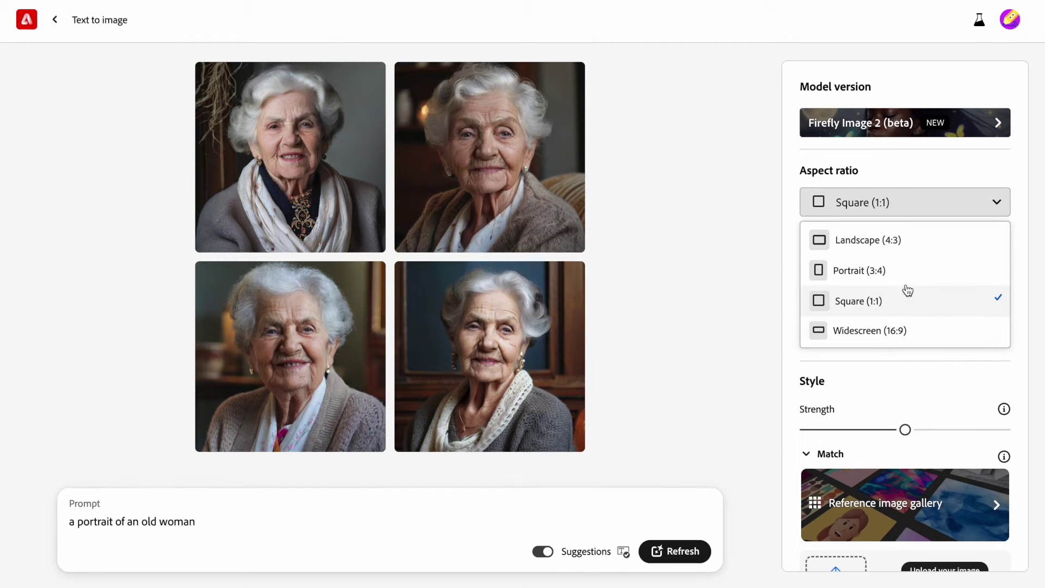
Step: Set the aspect ratio to Landscape (4:3) and the content type to Art
{"action": "left_click", "coordinate": [892, 270]}
{"action": "left_click", "coordinate": [916, 213]}
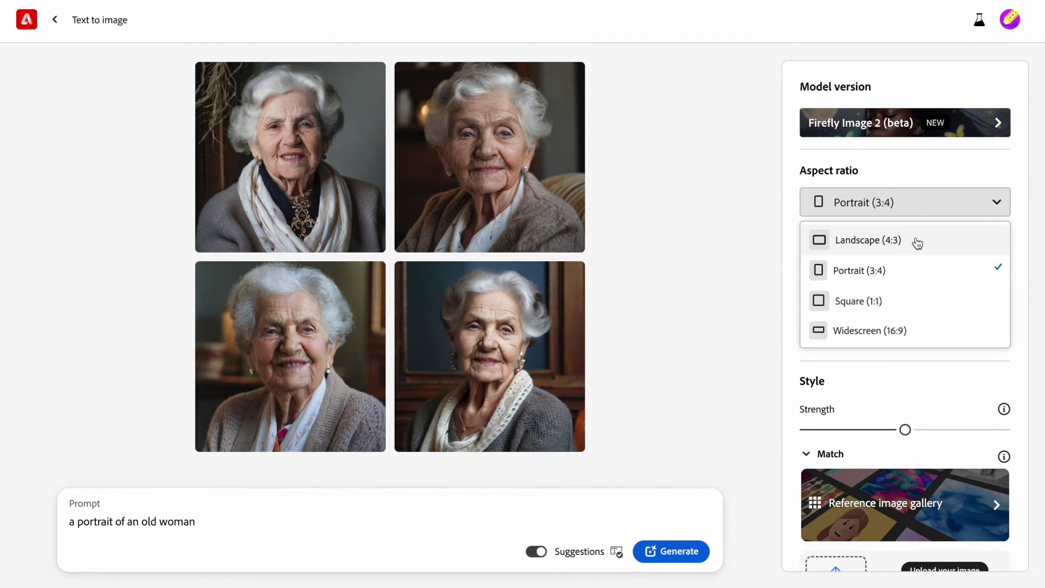
{"action": "left_click", "coordinate": [918, 242]}
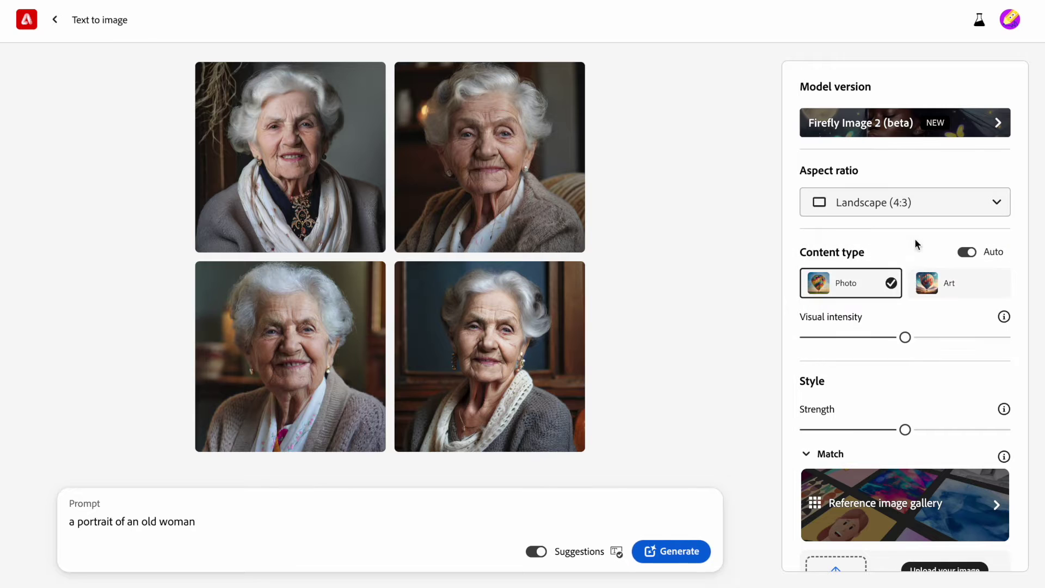
{"action": "left_click", "coordinate": [939, 297]}
Step: Revise the prompt to a young man with glasses and arms crossed, then generate
{"action": "scroll", "coordinate": [870, 379], "scroll_direction": "down", "scroll_amount": 3}
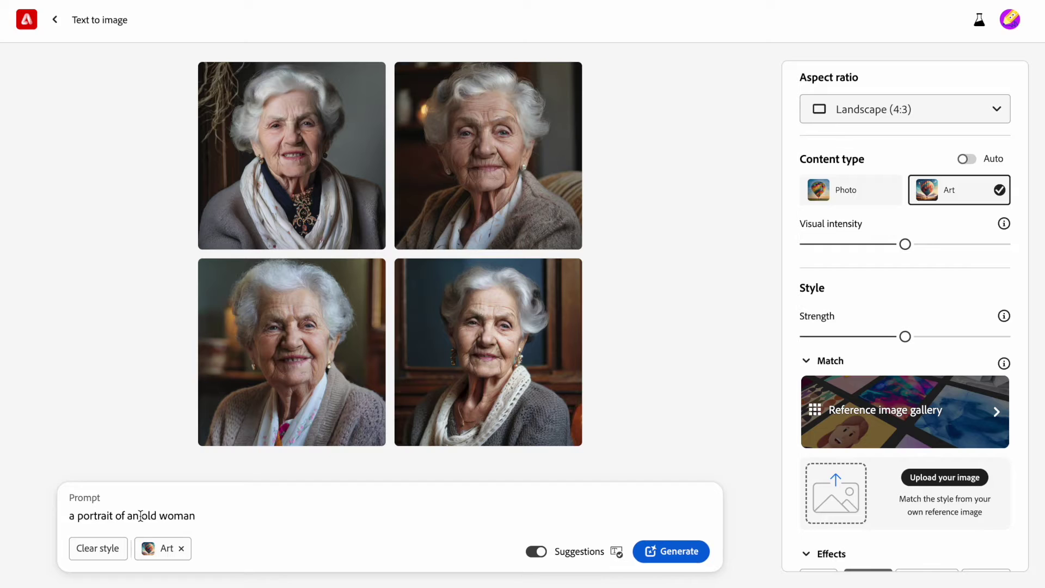
{"action": "left_click_drag", "start_coordinate": [142, 516], "coordinate": [257, 513]}
{"action": "type", "text": "u"}
{"action": "key", "text": "BackSpace"}
{"action": "key", "text": "BackSpace"}
{"action": "scroll", "coordinate": [904, 340], "scroll_direction": "down", "scroll_amount": 1}
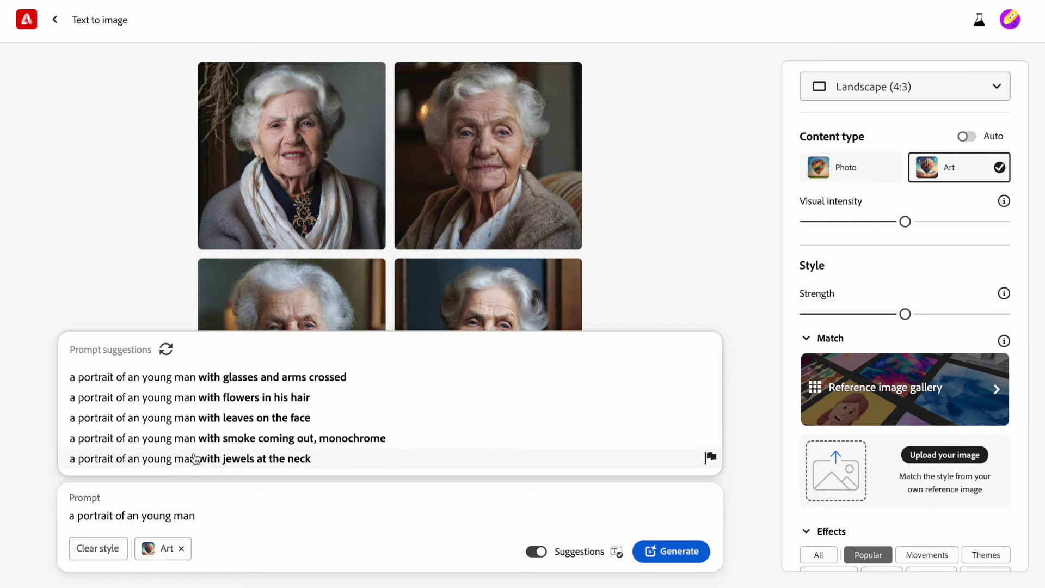
{"action": "left_click", "coordinate": [211, 377]}
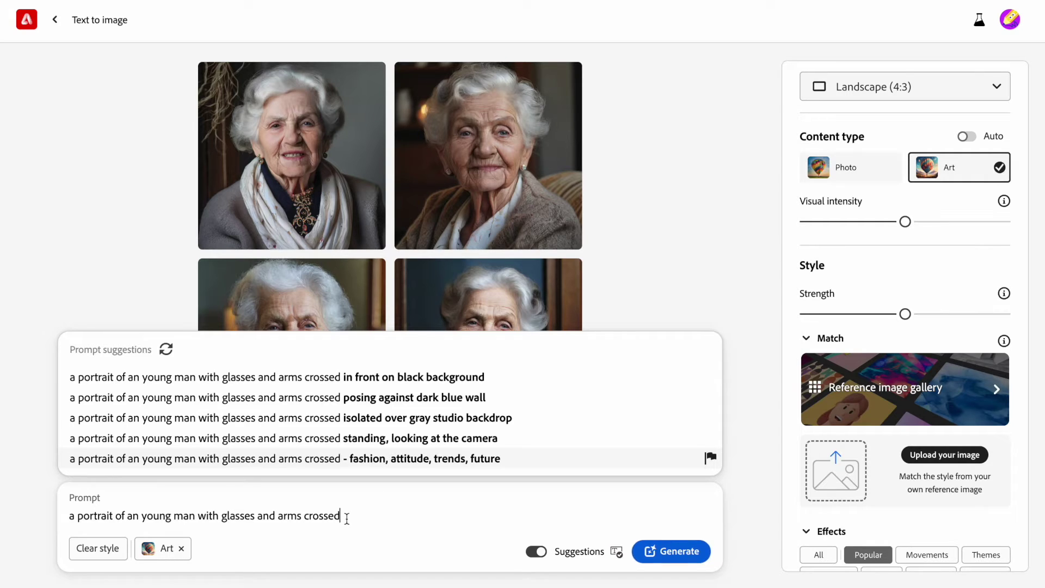
{"action": "left_click", "coordinate": [675, 551]}
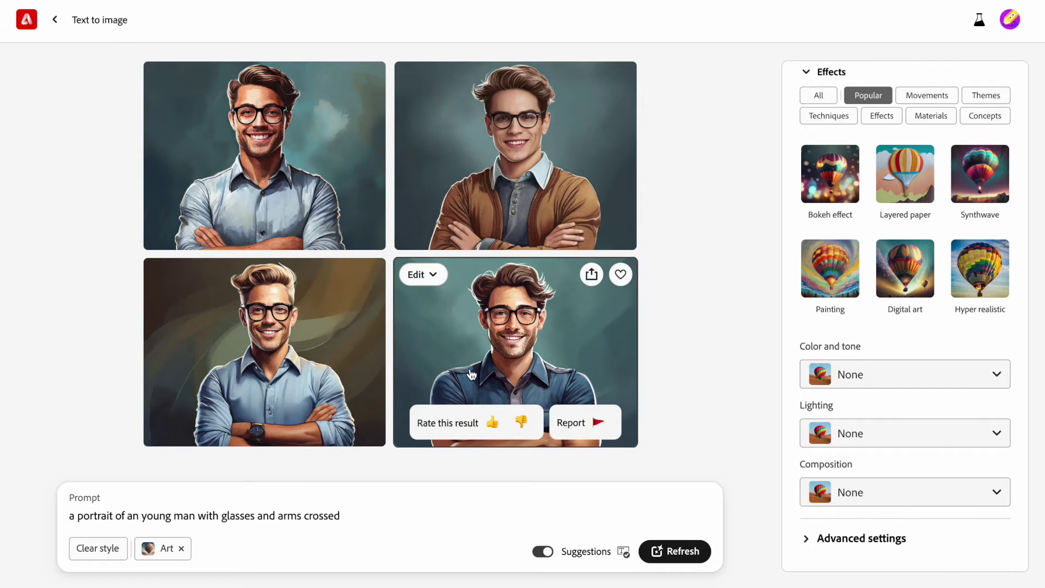
{"action": "left_click", "coordinate": [497, 157]}
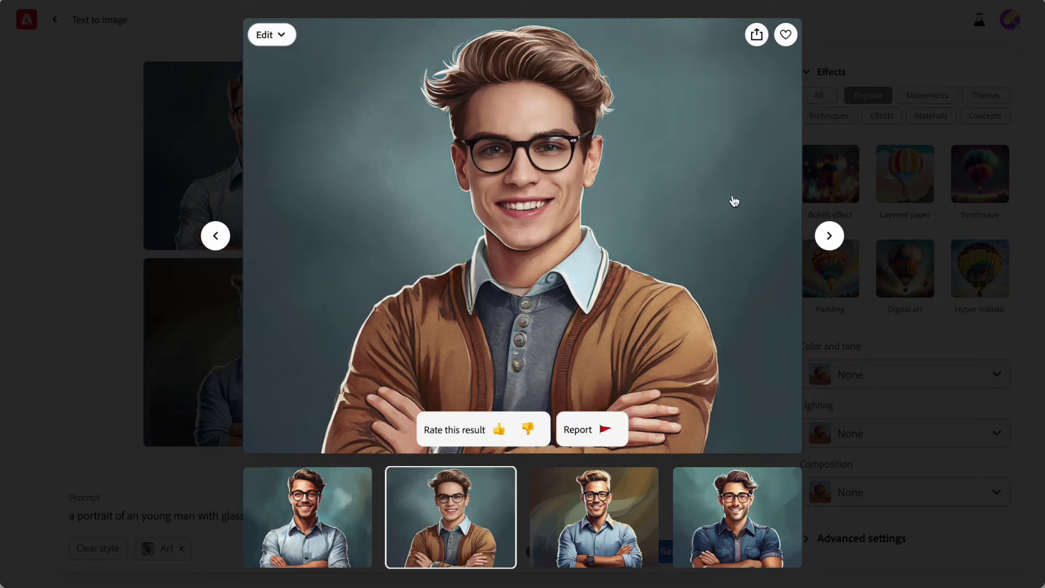
{"action": "mouse_move", "coordinate": [401, 418]}
{"action": "left_click", "coordinate": [833, 235]}
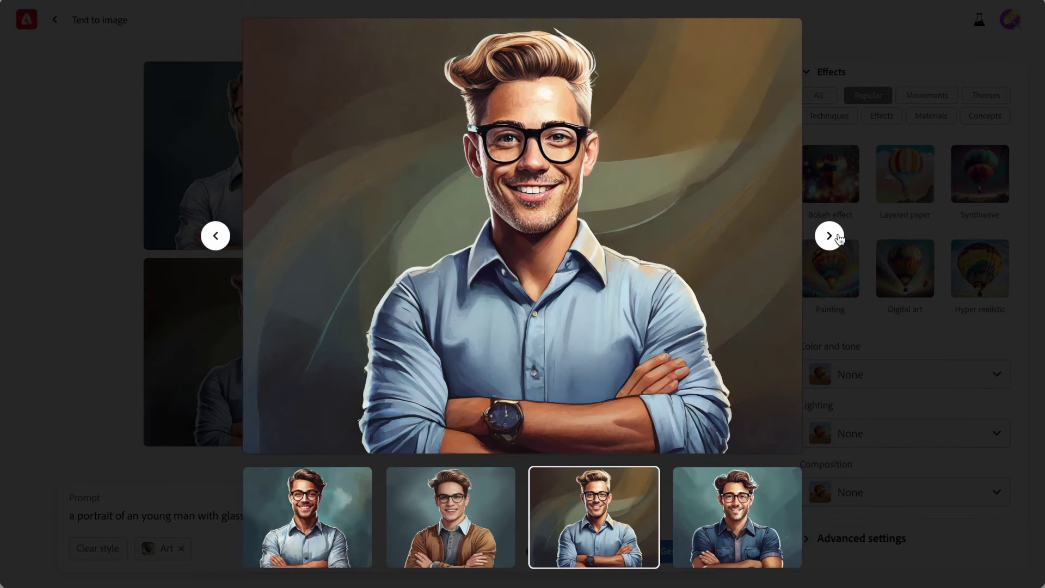
{"action": "double_click", "coordinate": [837, 237]}
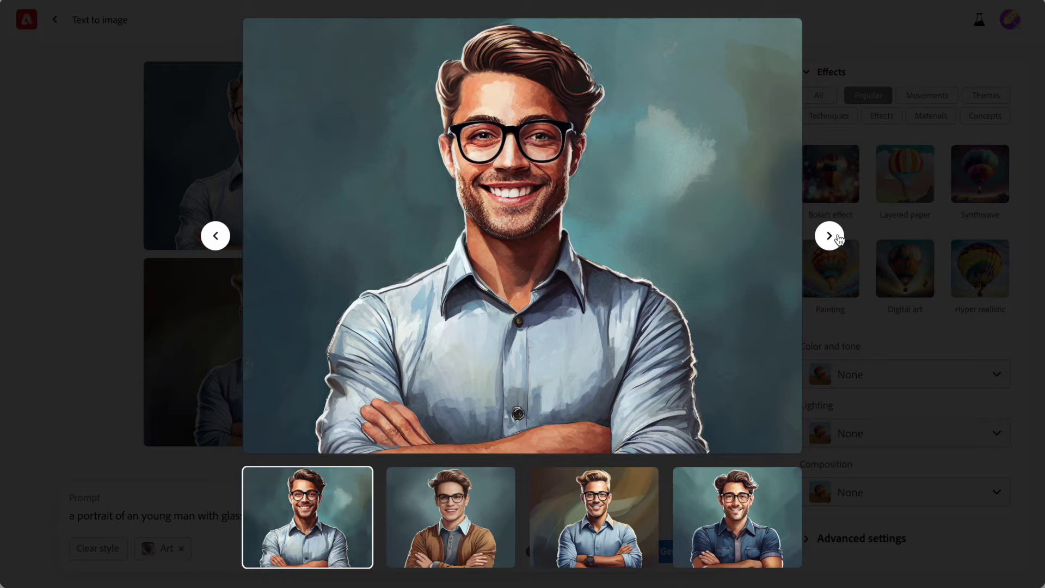
{"action": "left_click", "coordinate": [64, 332]}
{"action": "scroll", "coordinate": [832, 381], "scroll_direction": "up", "scroll_amount": 10}
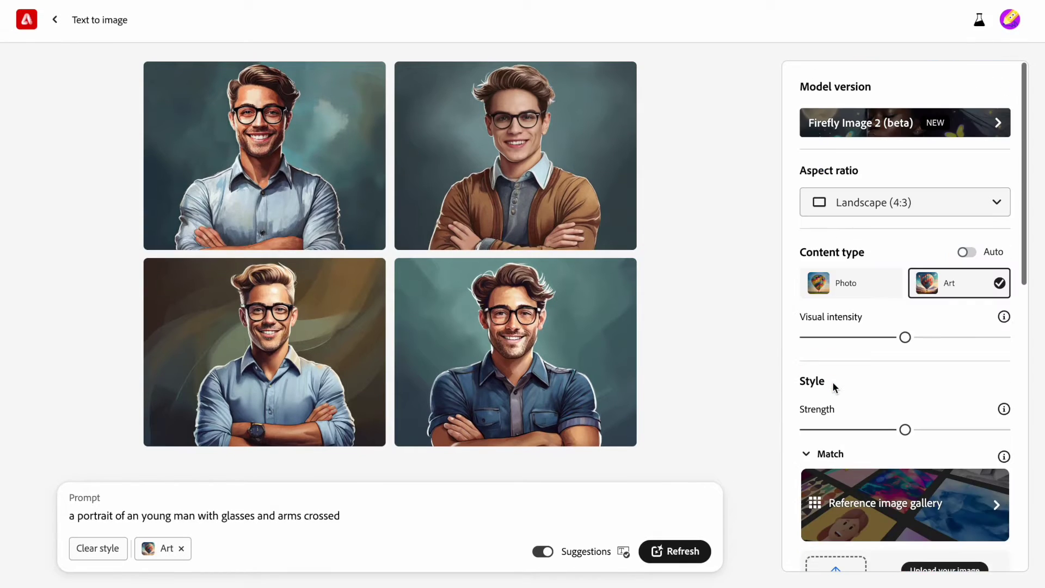
{"action": "left_click", "coordinate": [853, 283]}
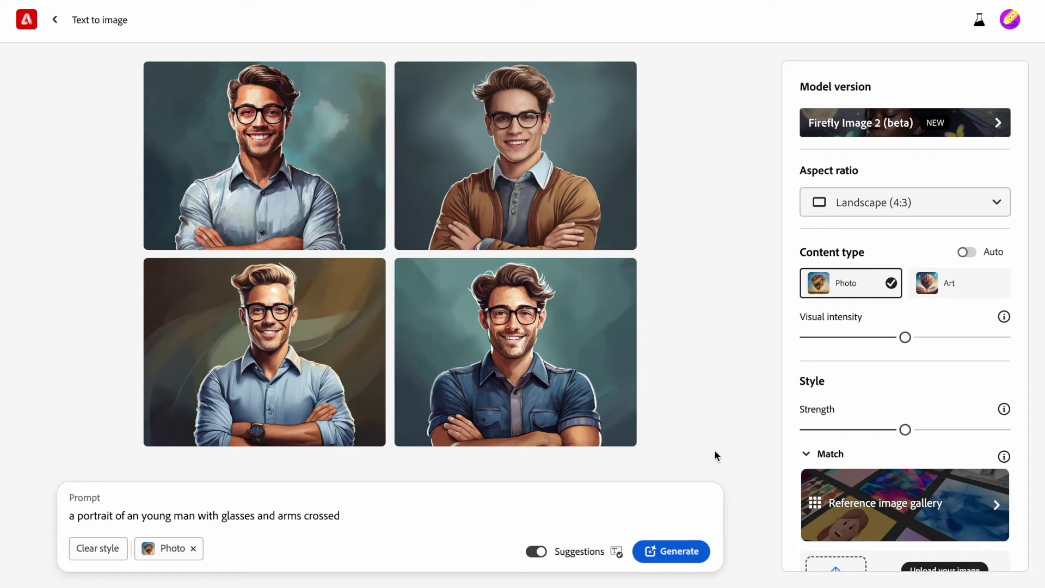
Step: Generate photo versions of the glasses portrait, browse them enlarged, and close the viewer
{"action": "left_click", "coordinate": [694, 552]}
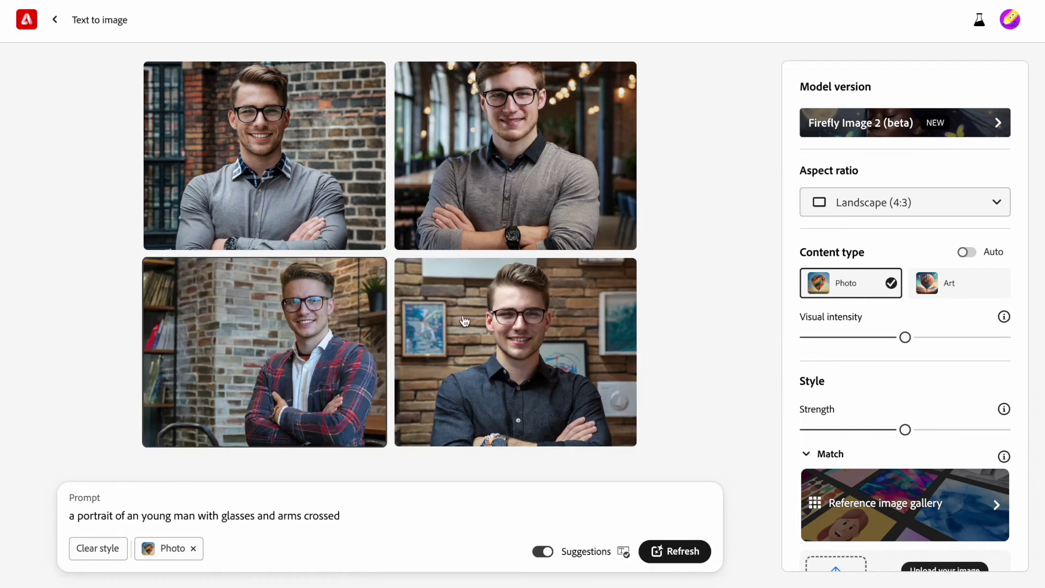
{"action": "left_click", "coordinate": [464, 321]}
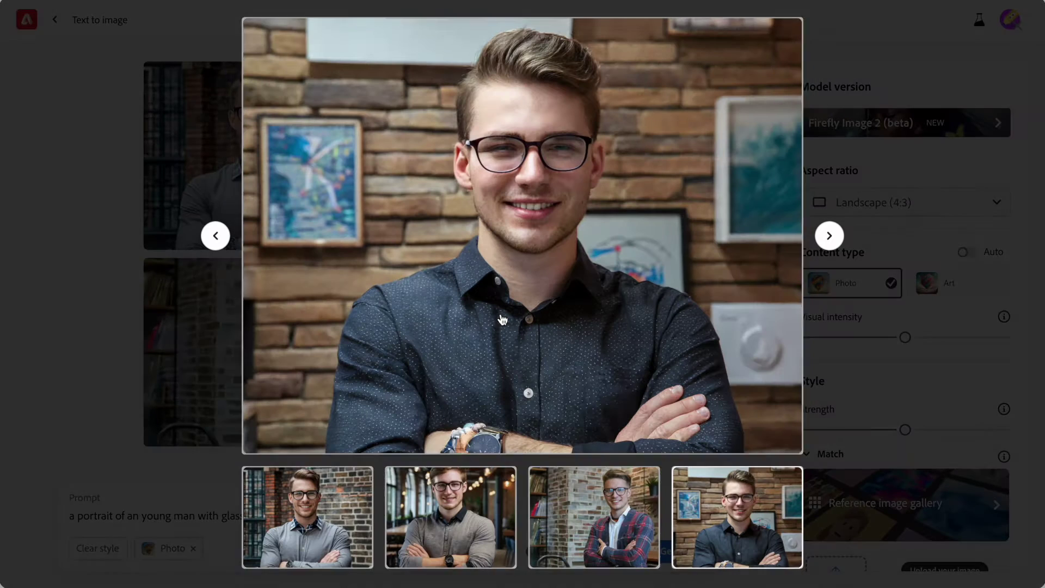
{"action": "left_click", "coordinate": [224, 241]}
{"action": "left_click", "coordinate": [216, 236]}
{"action": "left_click", "coordinate": [216, 236]}
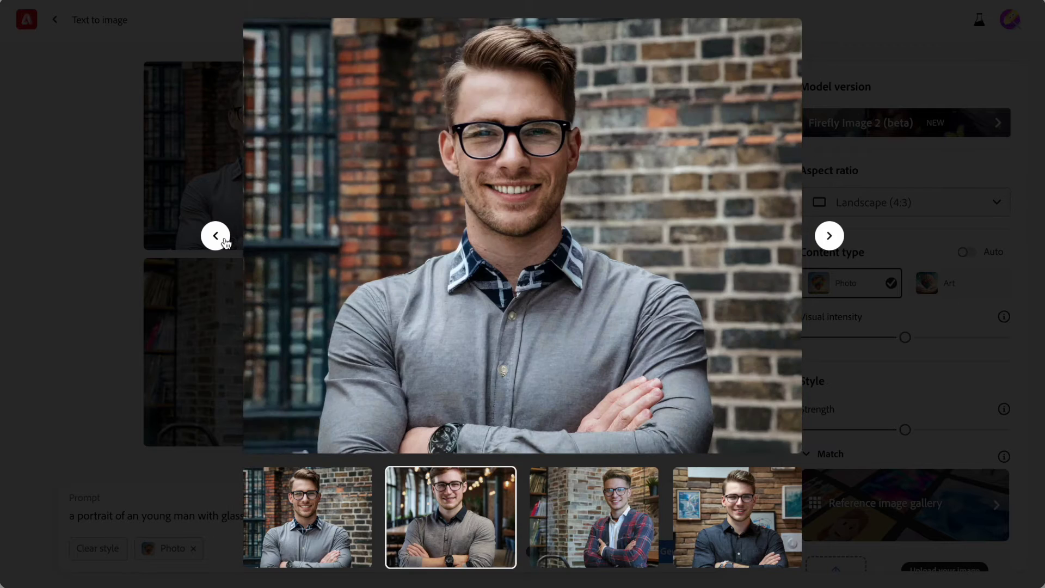
{"action": "left_click", "coordinate": [828, 236]}
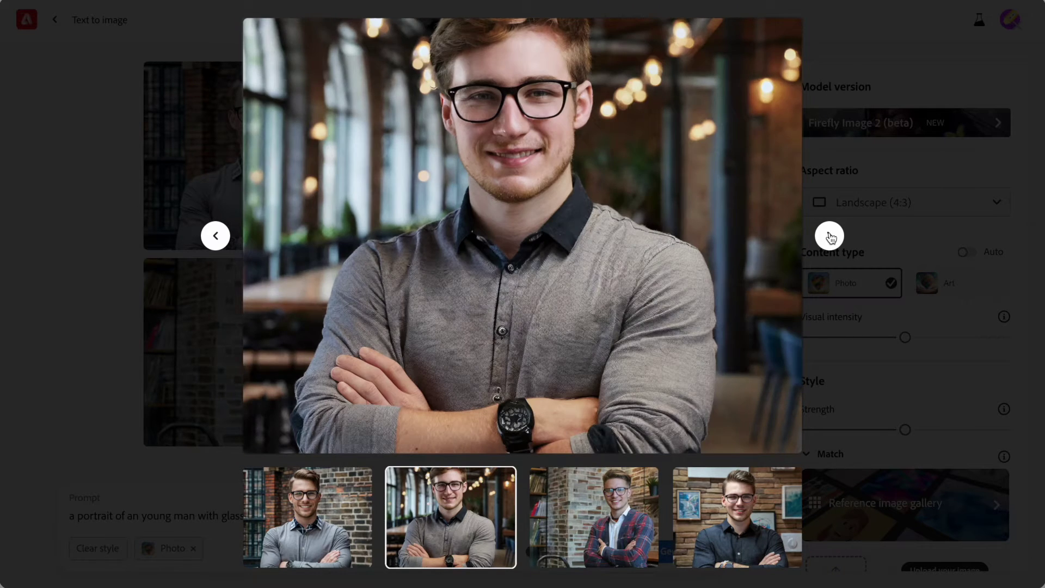
{"action": "left_click", "coordinate": [829, 237]}
{"action": "key", "text": "Escape"}
{"action": "scroll", "coordinate": [824, 451], "scroll_direction": "down", "scroll_amount": 5}
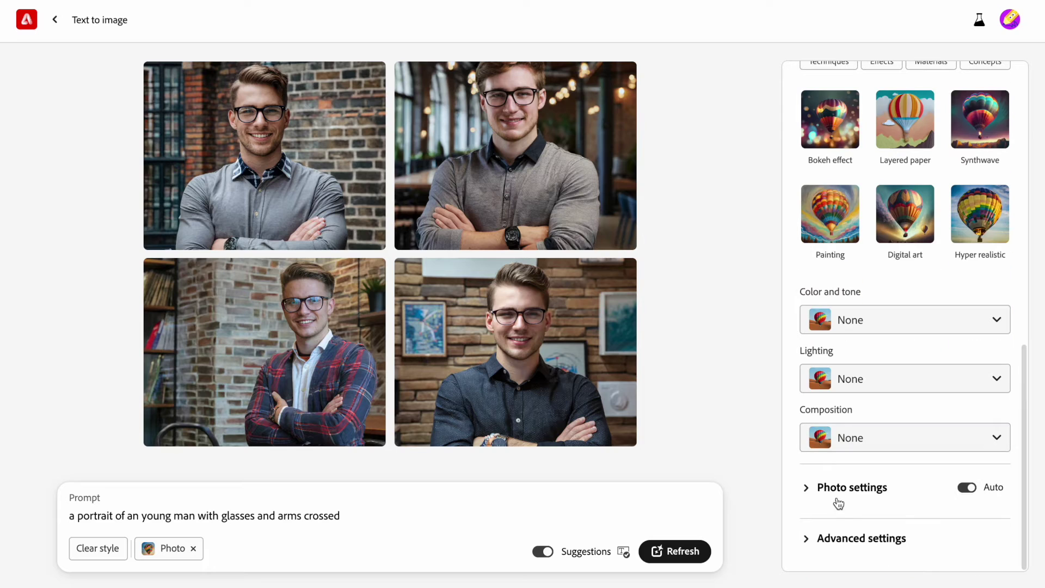
Step: Add 'watches' as an excluded word in Advanced settings
{"action": "left_click", "coordinate": [804, 539]}
{"action": "scroll", "coordinate": [840, 541], "scroll_direction": "down", "scroll_amount": 2}
{"action": "left_click", "coordinate": [843, 512]}
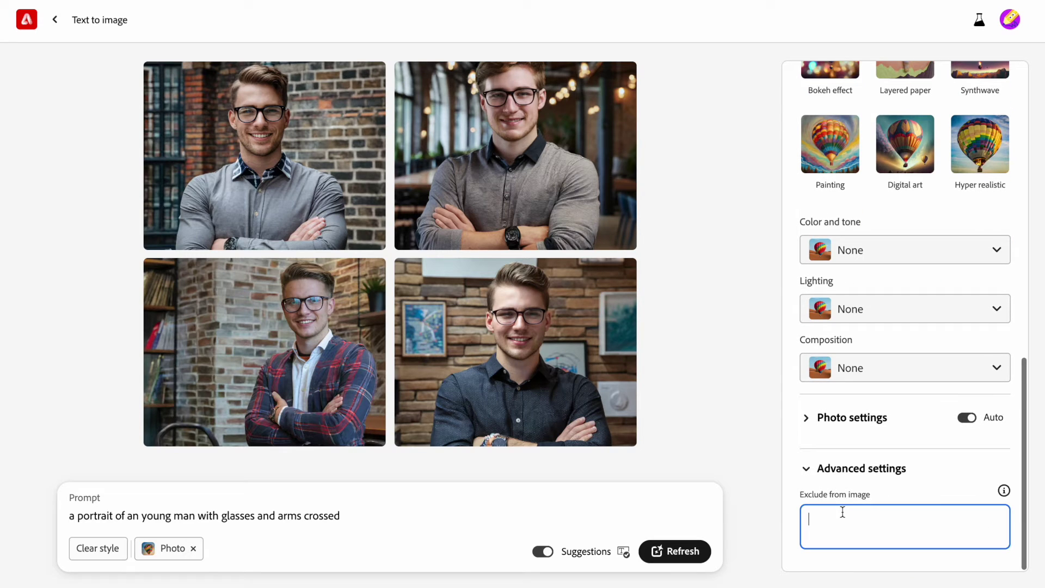
{"action": "type", "text": "watches,"}
{"action": "key", "text": "BackSpace"}
{"action": "key", "text": "Return"}
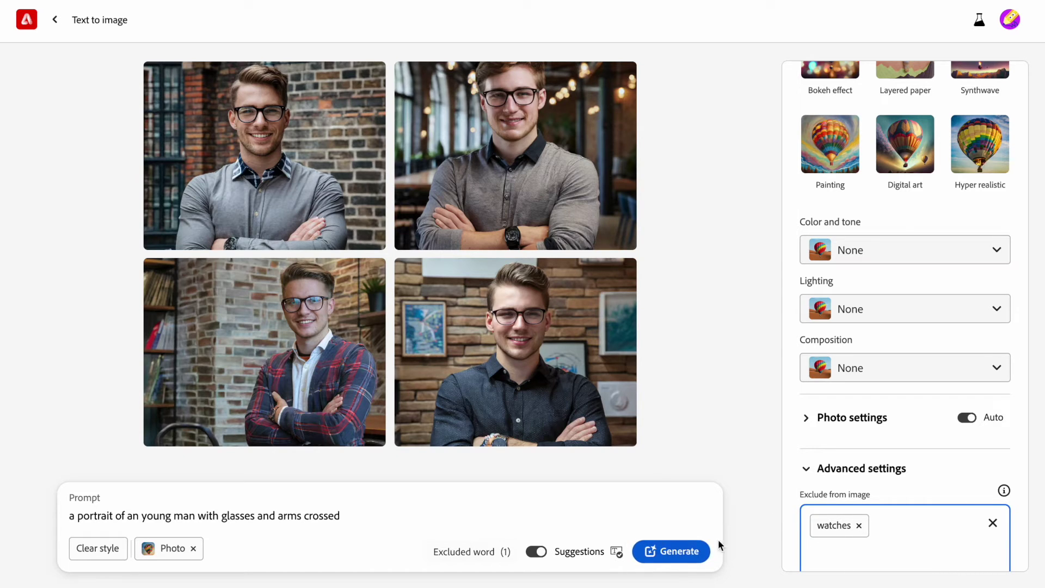
Step: Regenerate the portraits and review all four enlarged before closing the viewer
{"action": "left_click", "coordinate": [654, 551]}
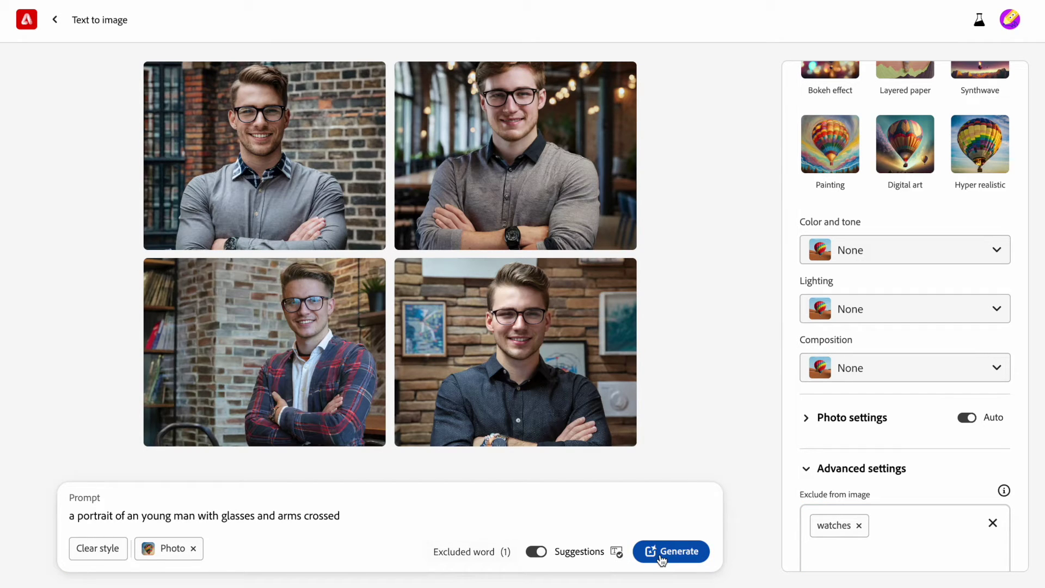
{"action": "left_click", "coordinate": [671, 553]}
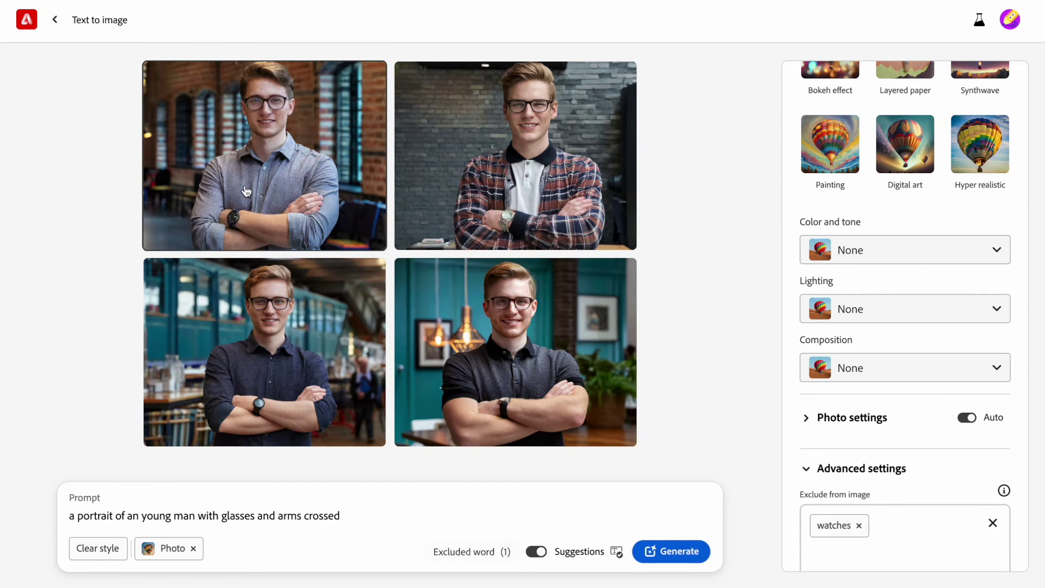
{"action": "left_click", "coordinate": [242, 187]}
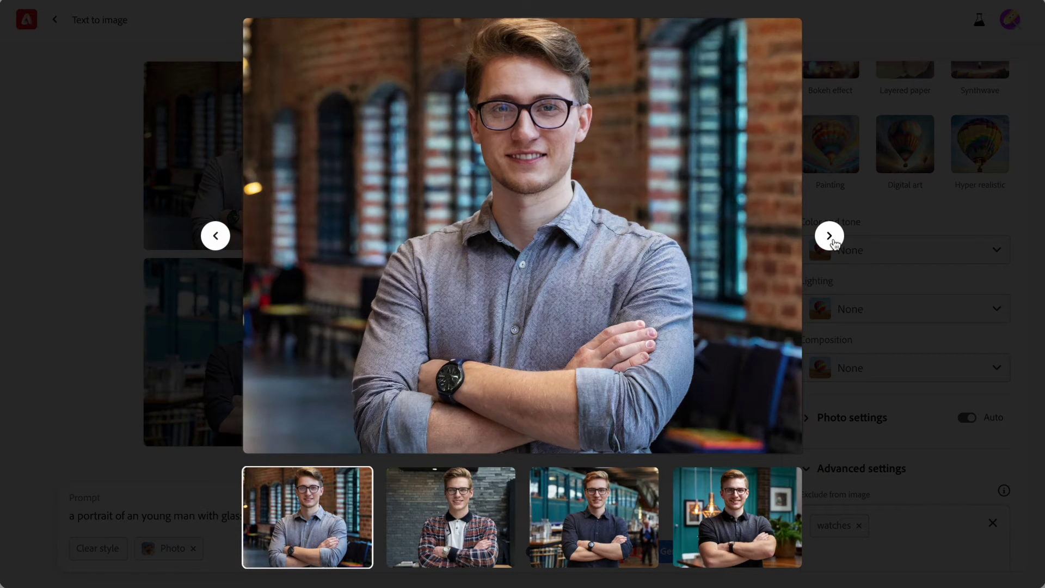
{"action": "left_click", "coordinate": [829, 236]}
{"action": "left_click", "coordinate": [829, 237]}
{"action": "left_click", "coordinate": [830, 236]}
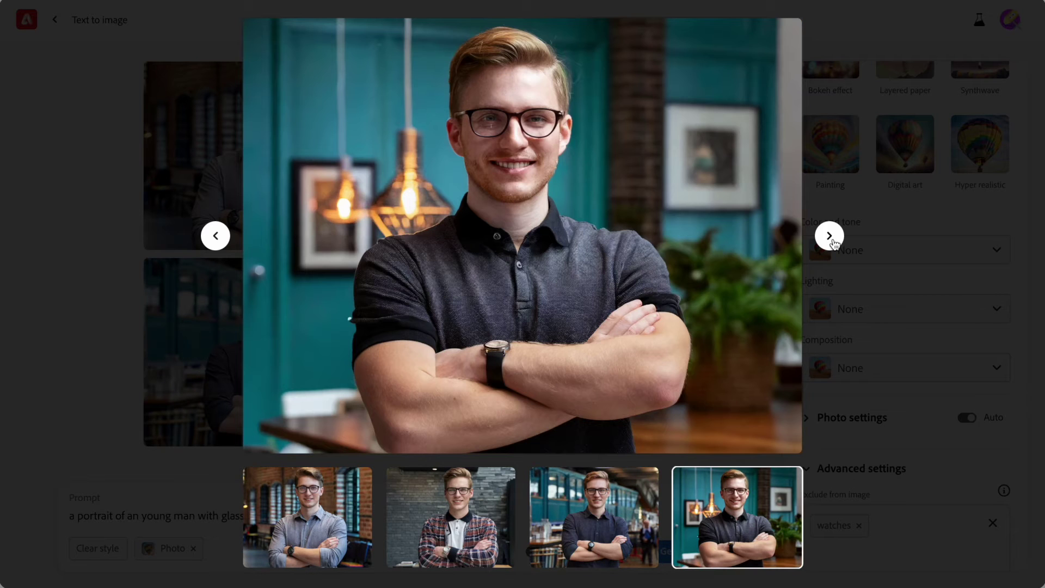
{"action": "left_click", "coordinate": [821, 334]}
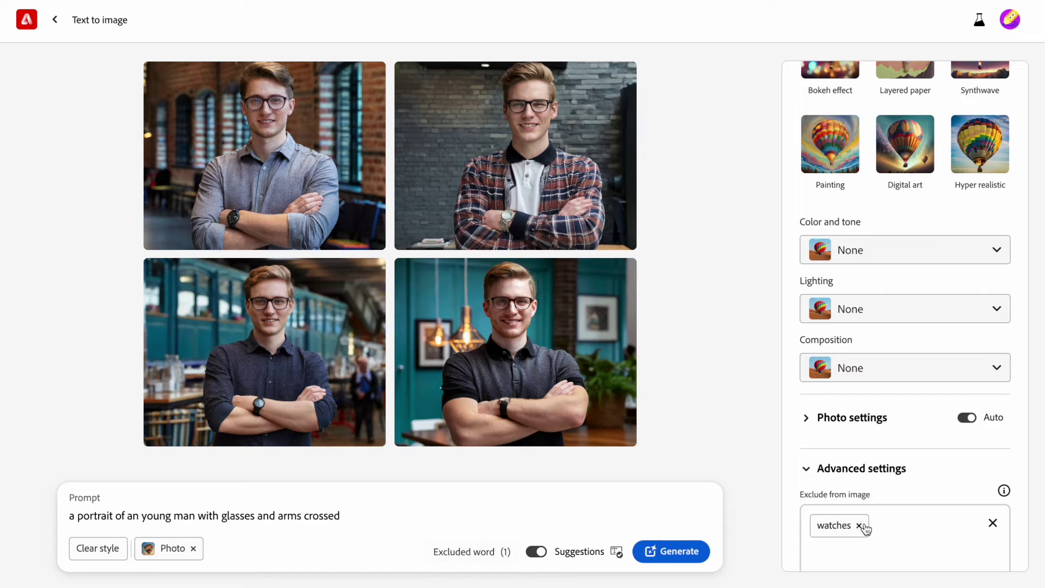
Step: Exclude 'watch' as well, regenerate the portraits, and enlarge the first one
{"action": "scroll", "coordinate": [891, 521], "scroll_direction": "down", "scroll_amount": 1}
{"action": "left_click", "coordinate": [878, 521]}
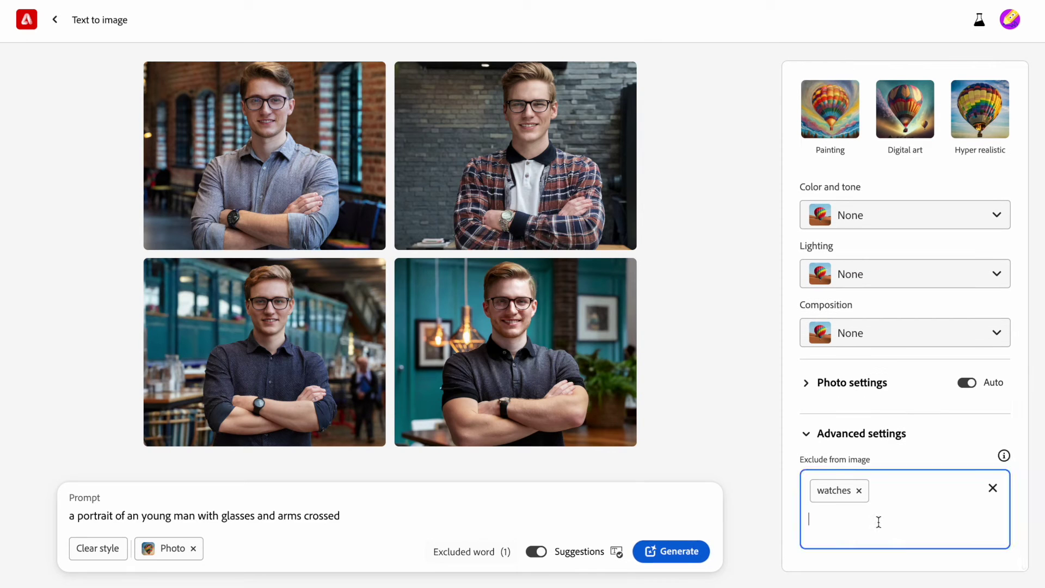
{"action": "type", "text": "watch,"}
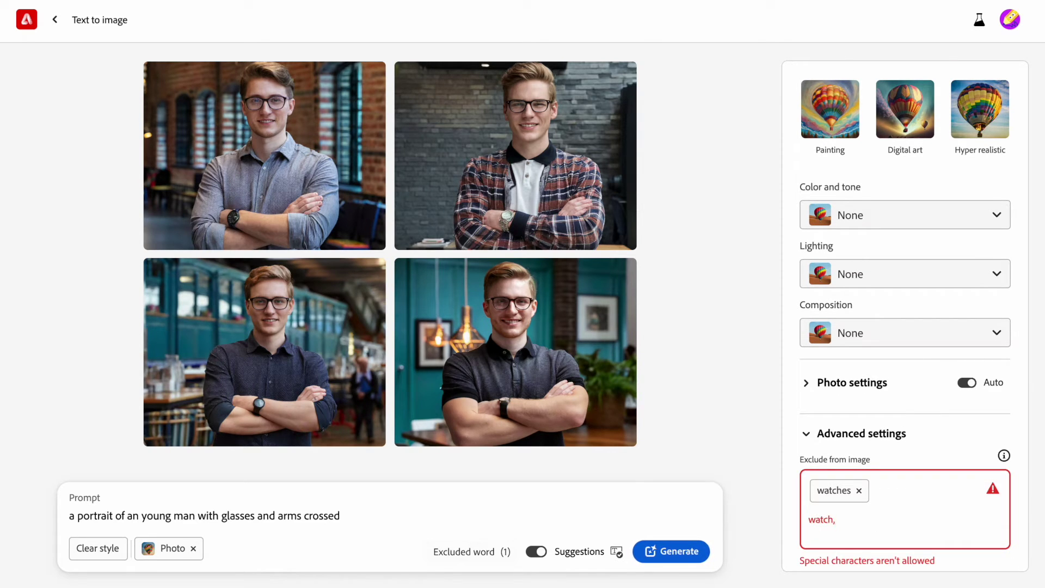
{"action": "key", "text": "BackSpace"}
{"action": "key", "text": "Return"}
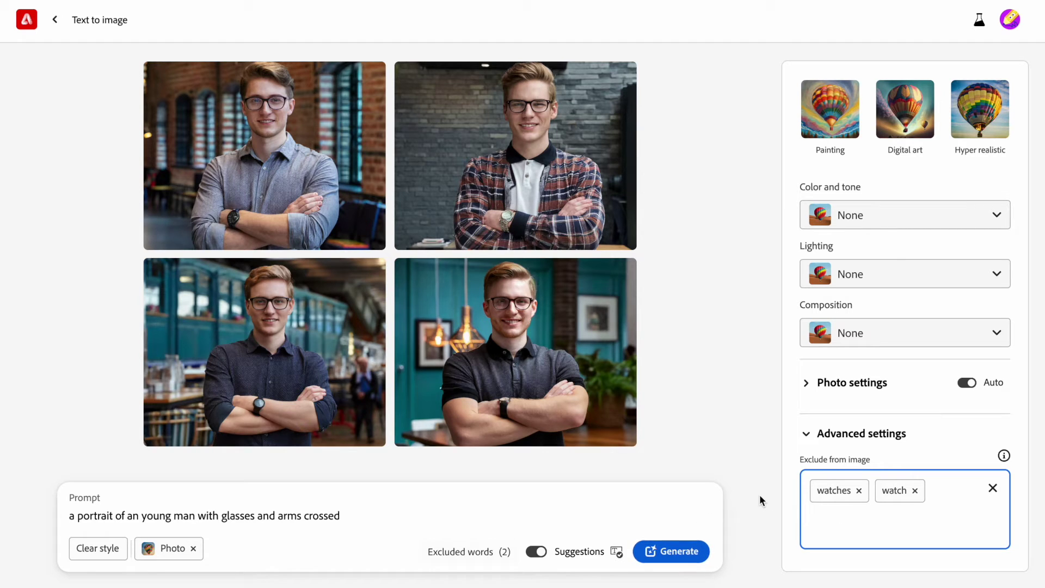
{"action": "left_click", "coordinate": [689, 553]}
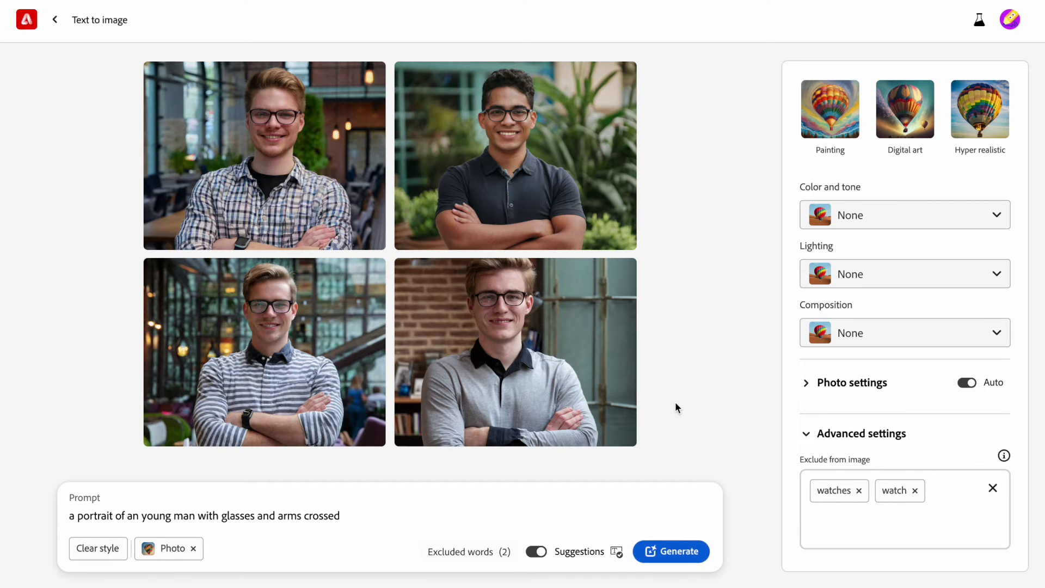
{"action": "left_click", "coordinate": [283, 163]}
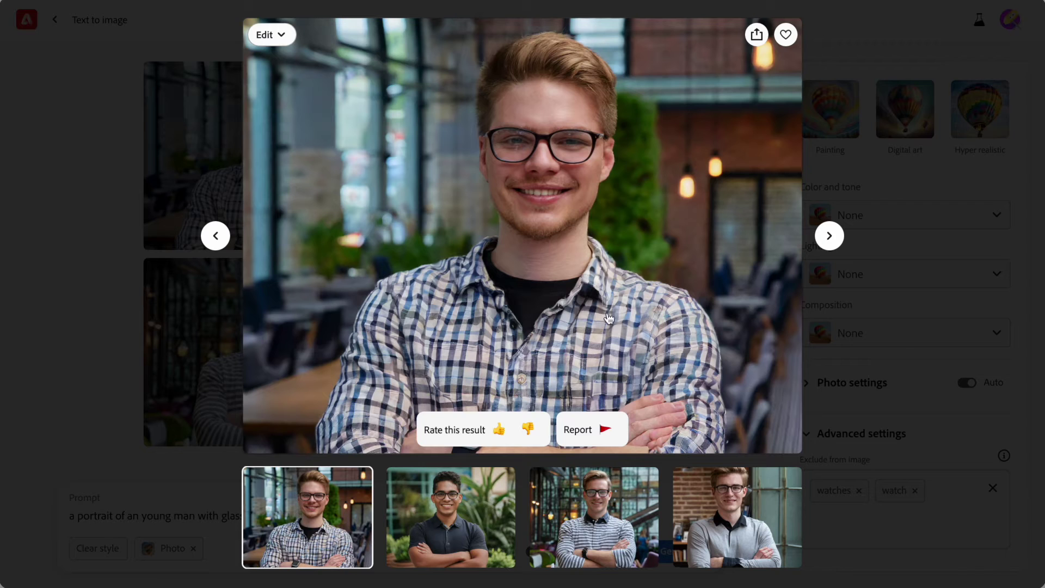
Step: Step through all four new portraits enlarged, back to the first, then close the viewer
{"action": "left_click", "coordinate": [826, 236]}
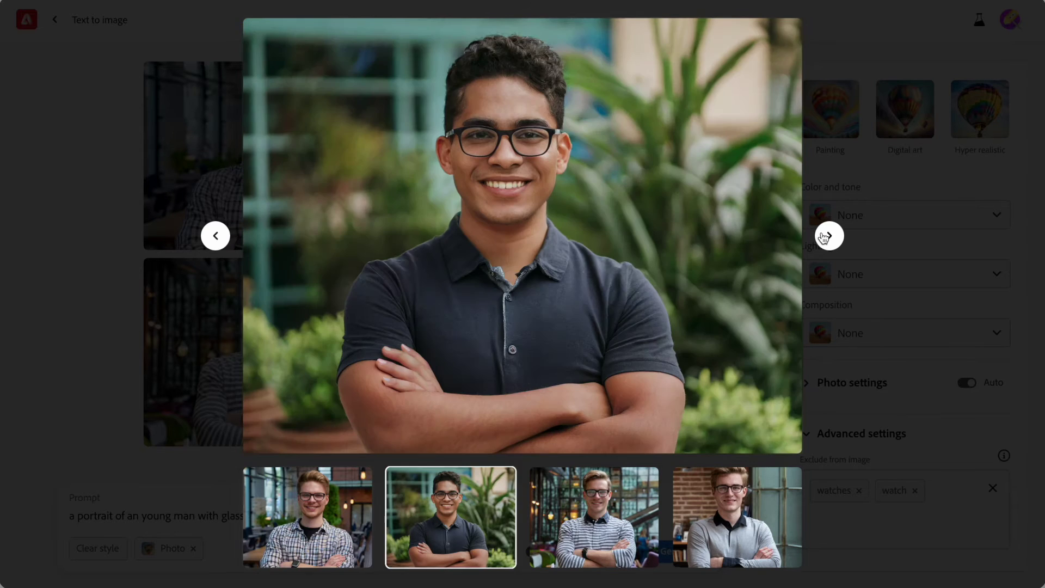
{"action": "left_click", "coordinate": [826, 236]}
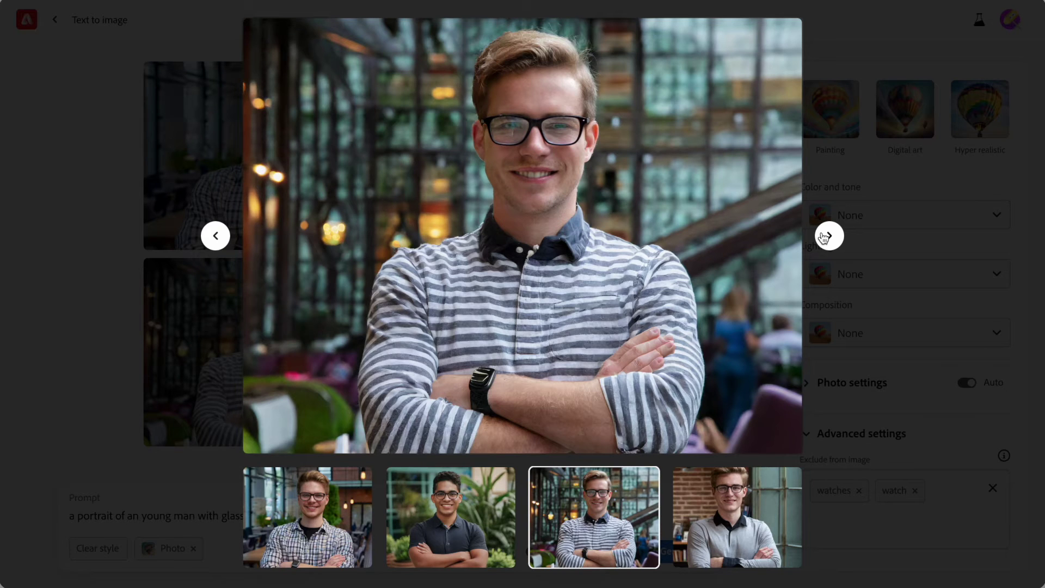
{"action": "left_click", "coordinate": [828, 236]}
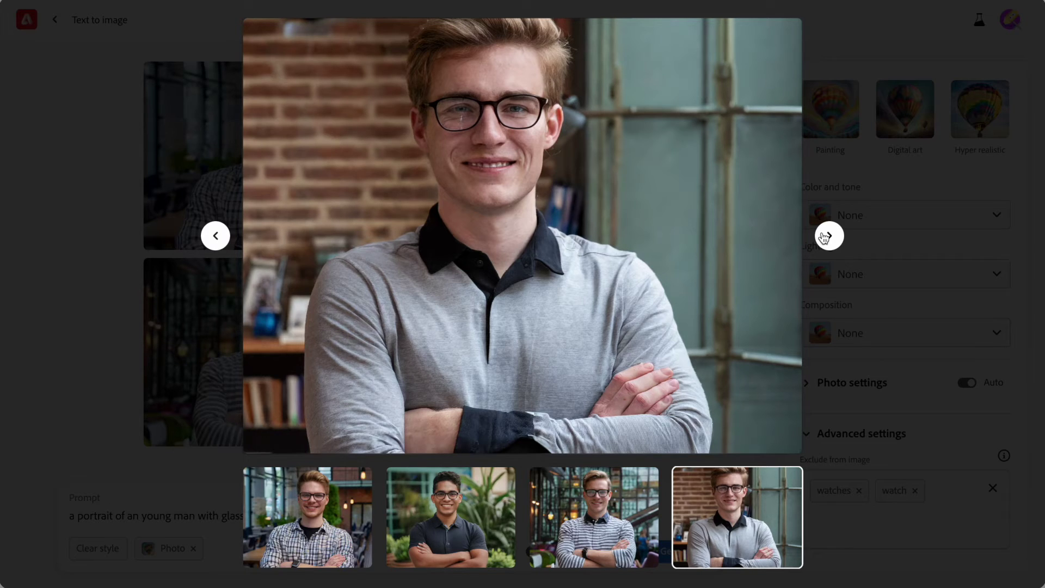
{"action": "left_click", "coordinate": [827, 235]}
{"action": "left_click", "coordinate": [125, 213]}
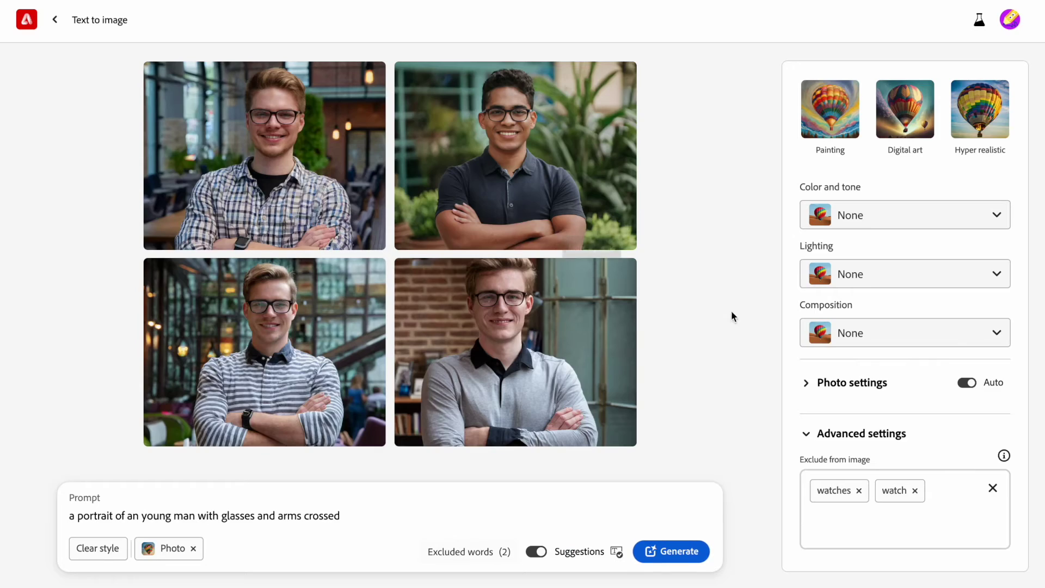
Step: Paste a city-building prompt in place of the old one and remove both excluded words
{"action": "scroll", "coordinate": [819, 325], "scroll_direction": "up", "scroll_amount": 10}
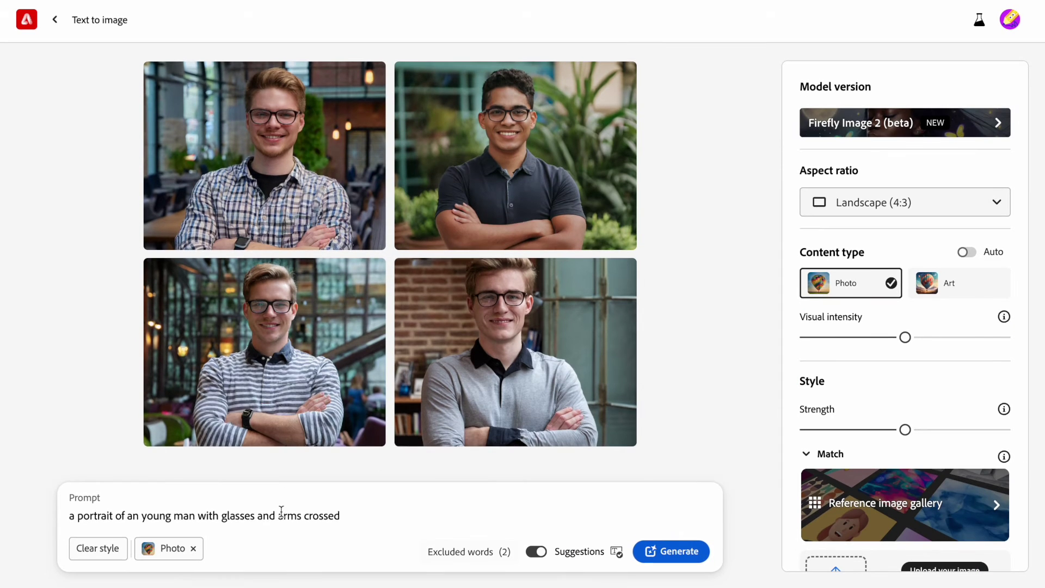
{"action": "triple_click", "coordinate": [281, 514]}
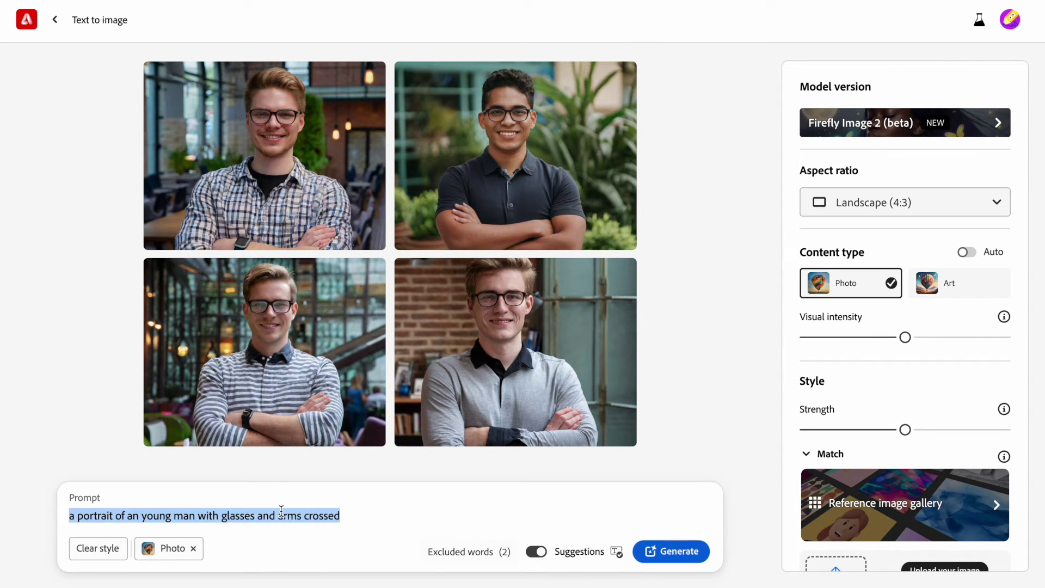
{"action": "type", "text": "3D illustration of a building in the city with bokeh lights"}
{"action": "scroll", "coordinate": [843, 475], "scroll_direction": "down", "scroll_amount": 10}
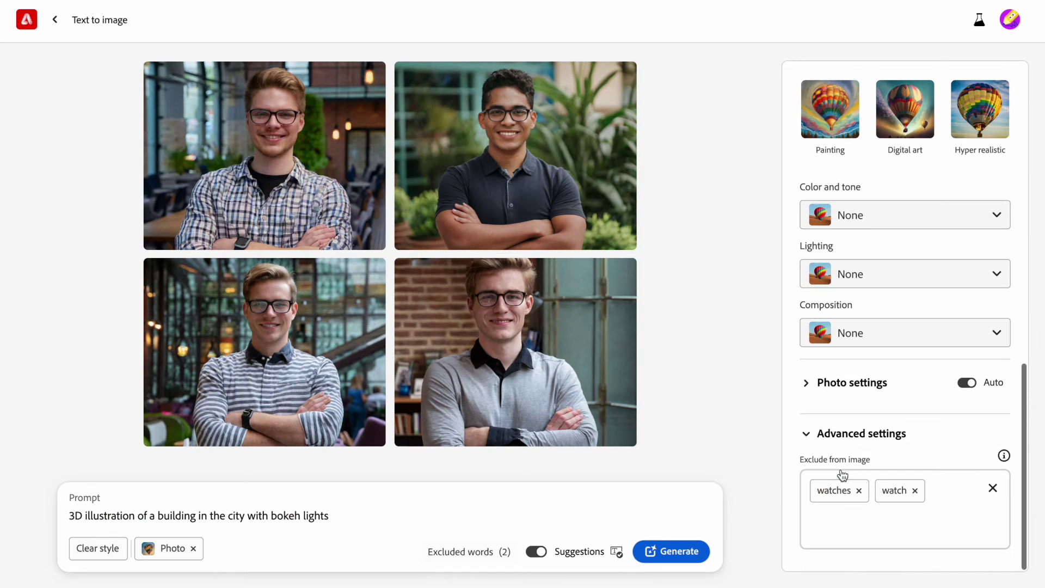
{"action": "left_click", "coordinate": [859, 490]}
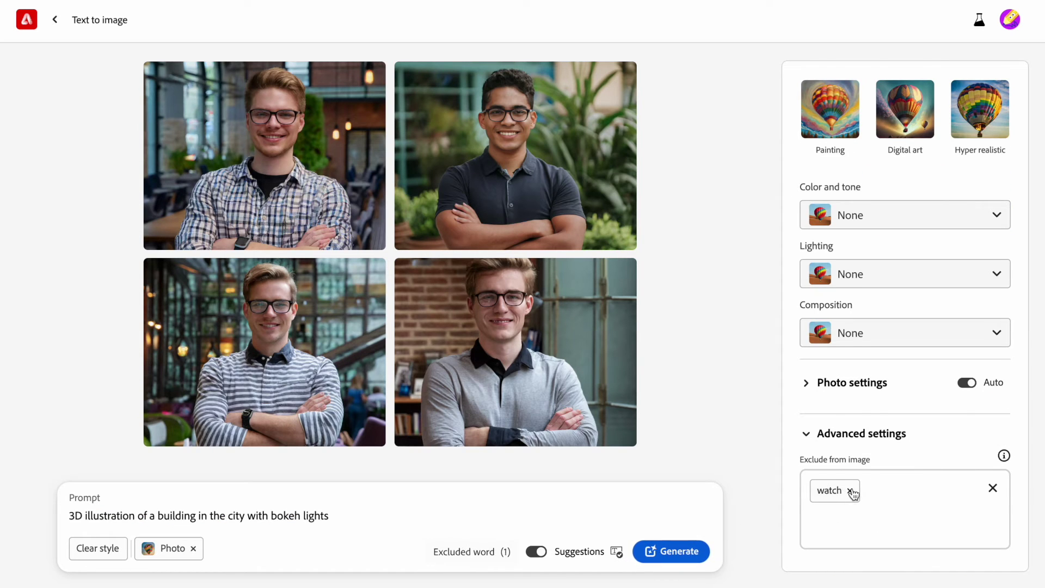
{"action": "left_click", "coordinate": [851, 491]}
Step: Apply the Synthwave effect and generate the building images
{"action": "scroll", "coordinate": [828, 474], "scroll_direction": "up", "scroll_amount": 6}
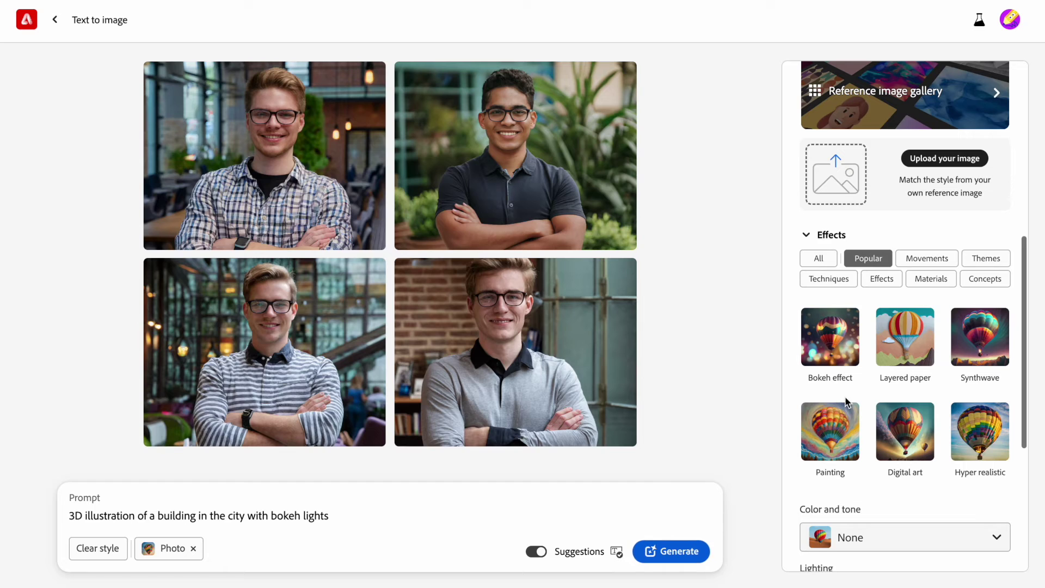
{"action": "scroll", "coordinate": [845, 403], "scroll_direction": "up", "scroll_amount": 1}
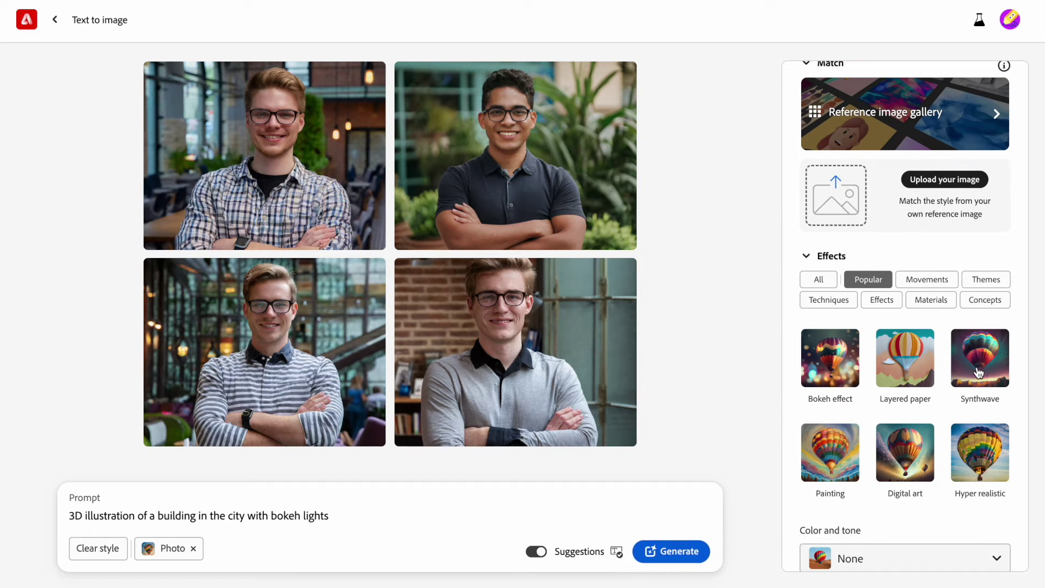
{"action": "left_click", "coordinate": [978, 373]}
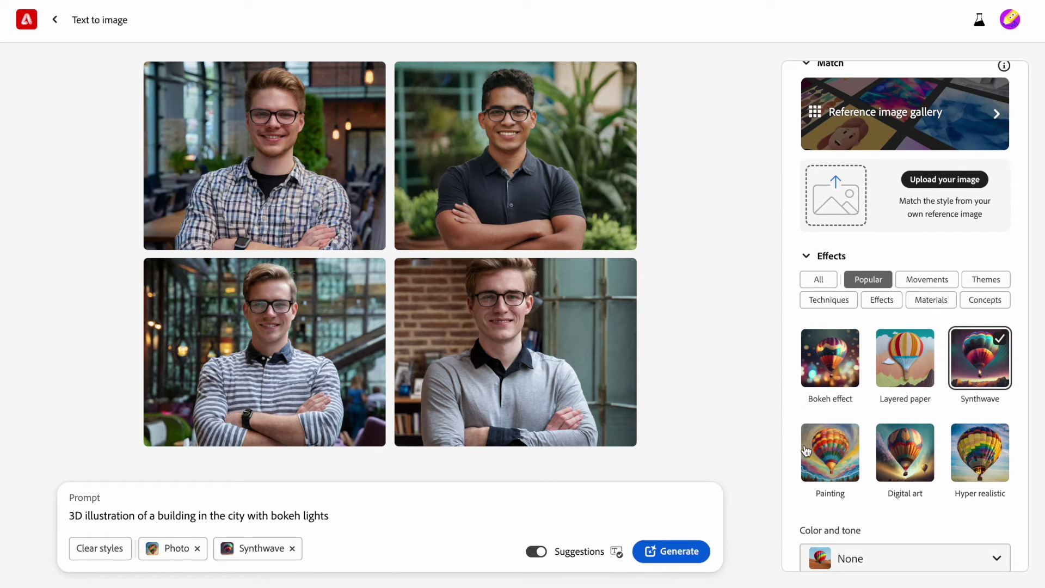
{"action": "left_click", "coordinate": [700, 547]}
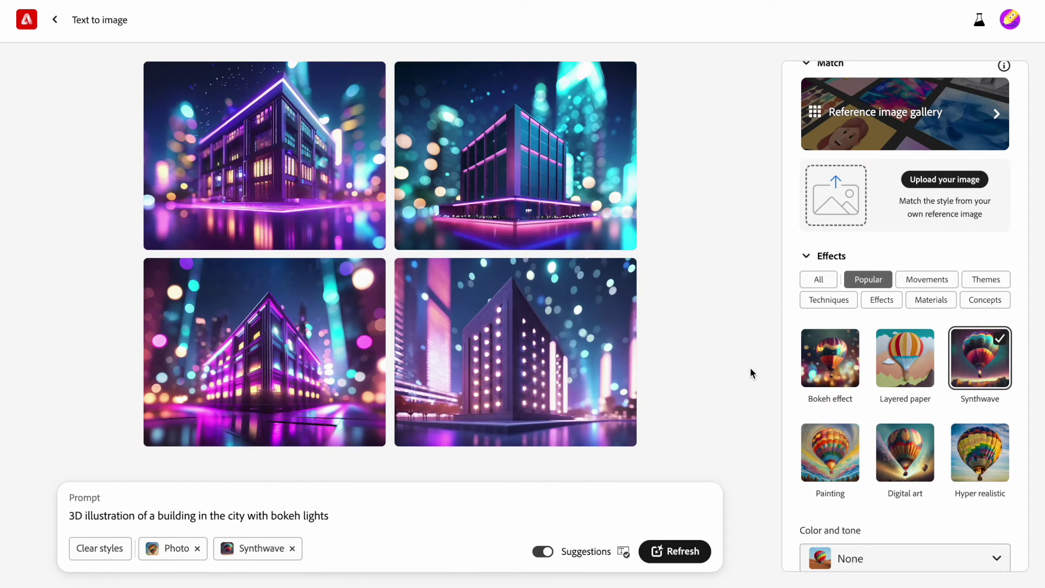
Step: Browse the four building images enlarged, then close the preview
{"action": "left_click", "coordinate": [314, 205]}
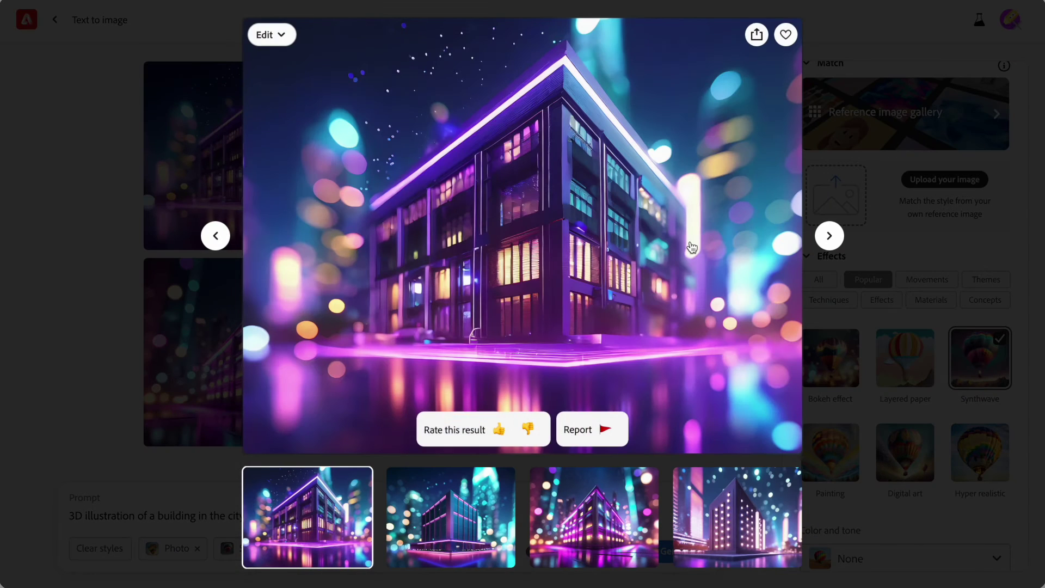
{"action": "left_click", "coordinate": [829, 235]}
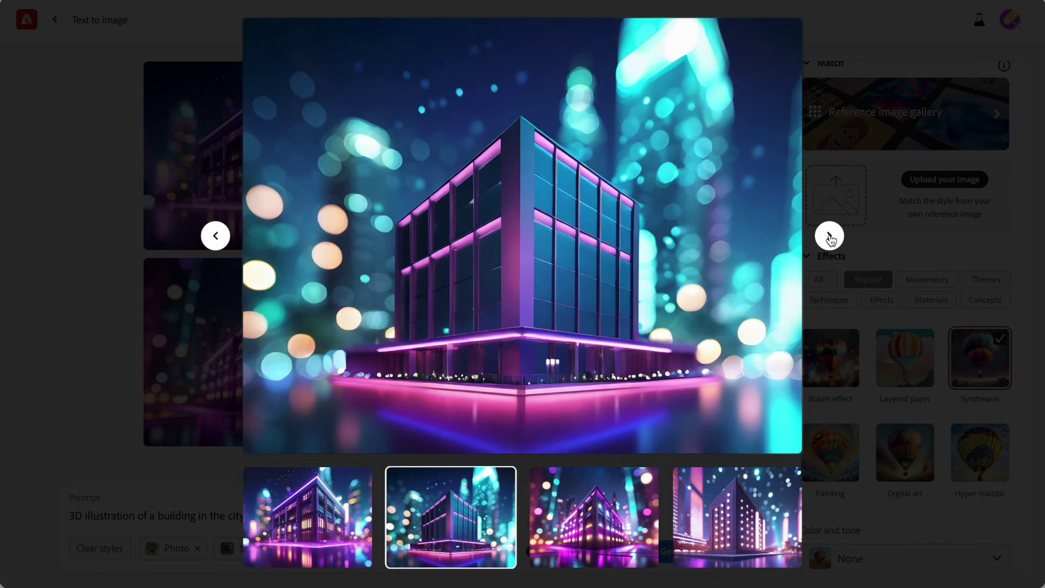
{"action": "left_click", "coordinate": [829, 237]}
{"action": "left_click", "coordinate": [829, 237]}
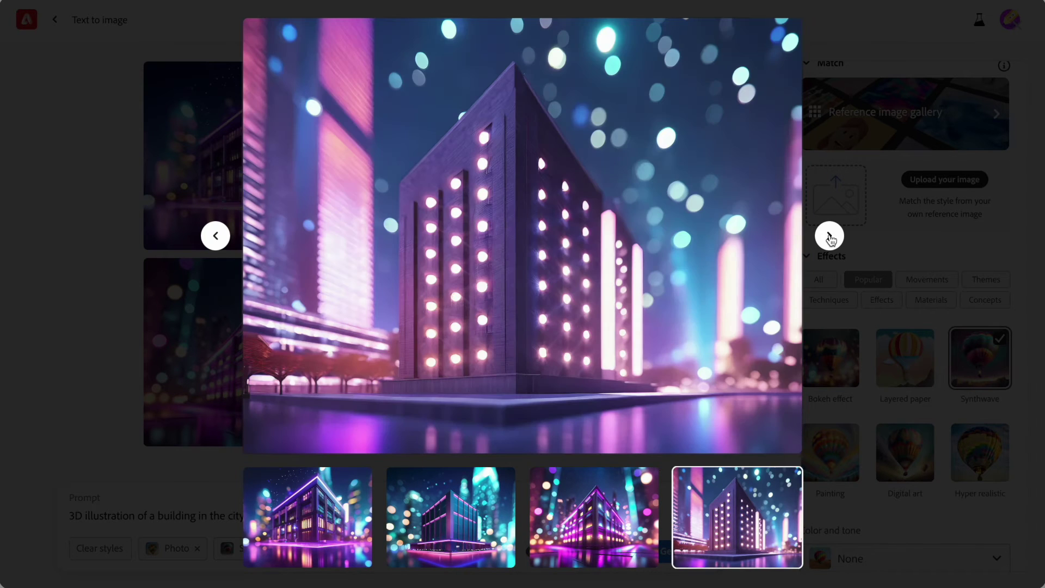
{"action": "left_click", "coordinate": [42, 287]}
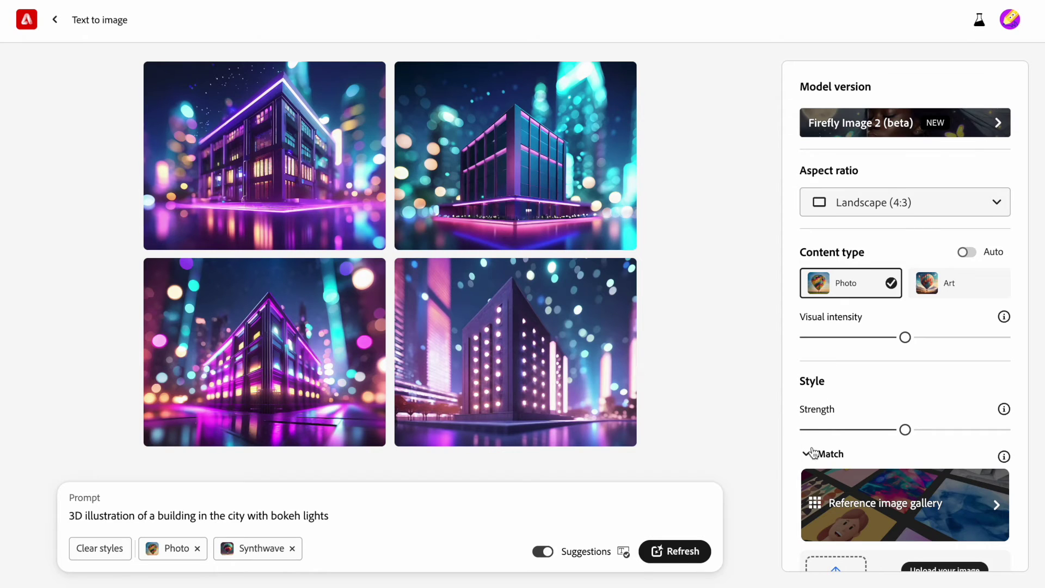
Step: Upload the Chagall circus painting as the style reference image
{"action": "scroll", "coordinate": [814, 452], "scroll_direction": "down", "scroll_amount": 2}
{"action": "left_click", "coordinate": [817, 430]}
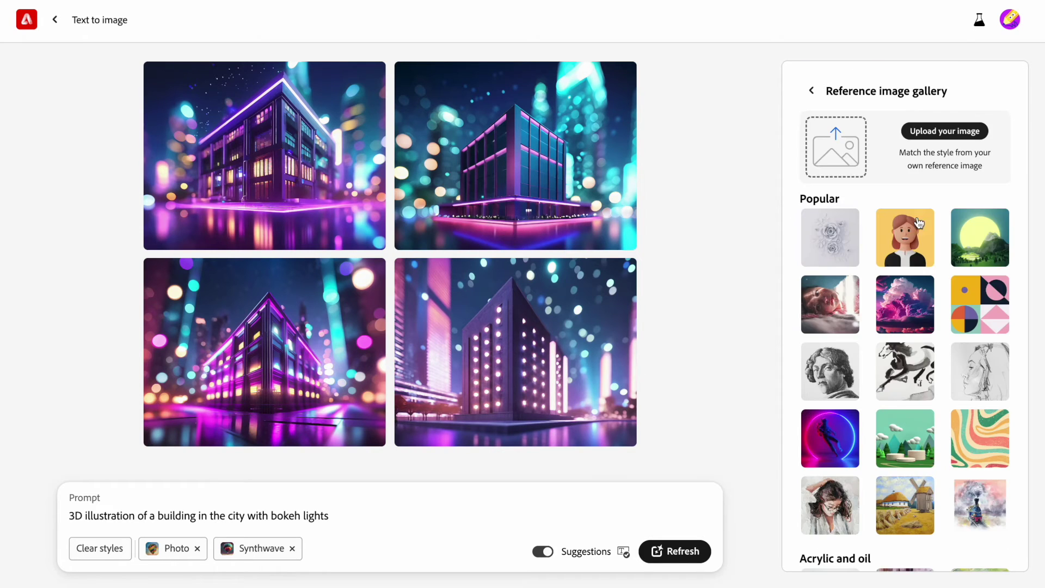
{"action": "left_click", "coordinate": [927, 133]}
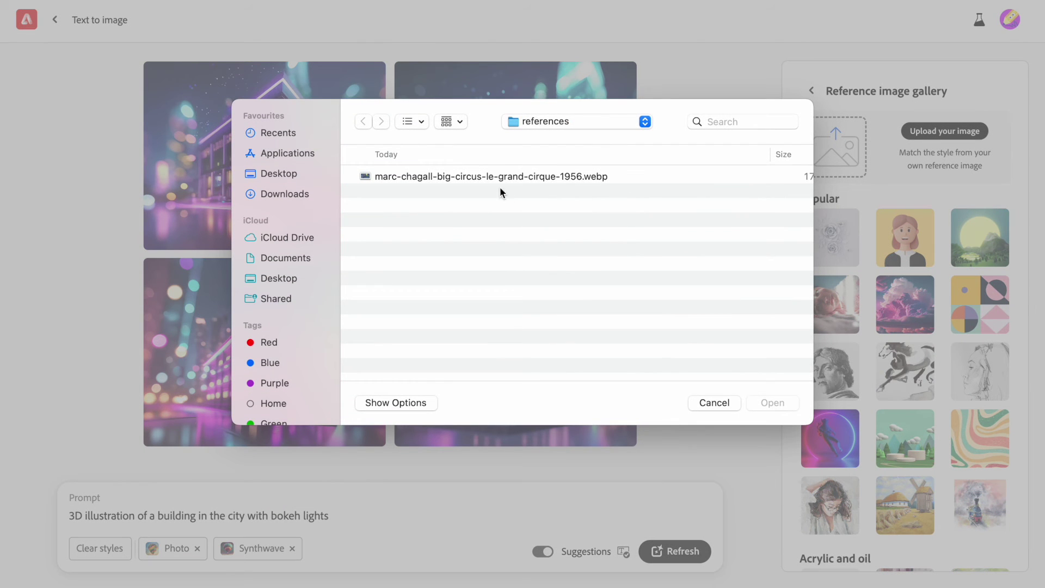
{"action": "double_click", "coordinate": [482, 177]}
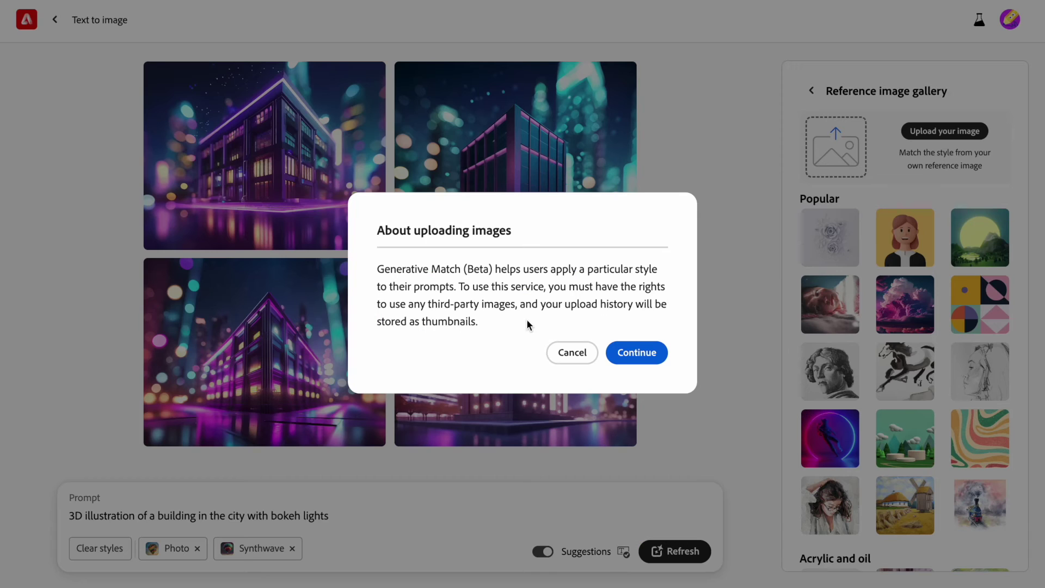
{"action": "left_click_drag", "start_coordinate": [482, 318], "coordinate": [374, 268]}
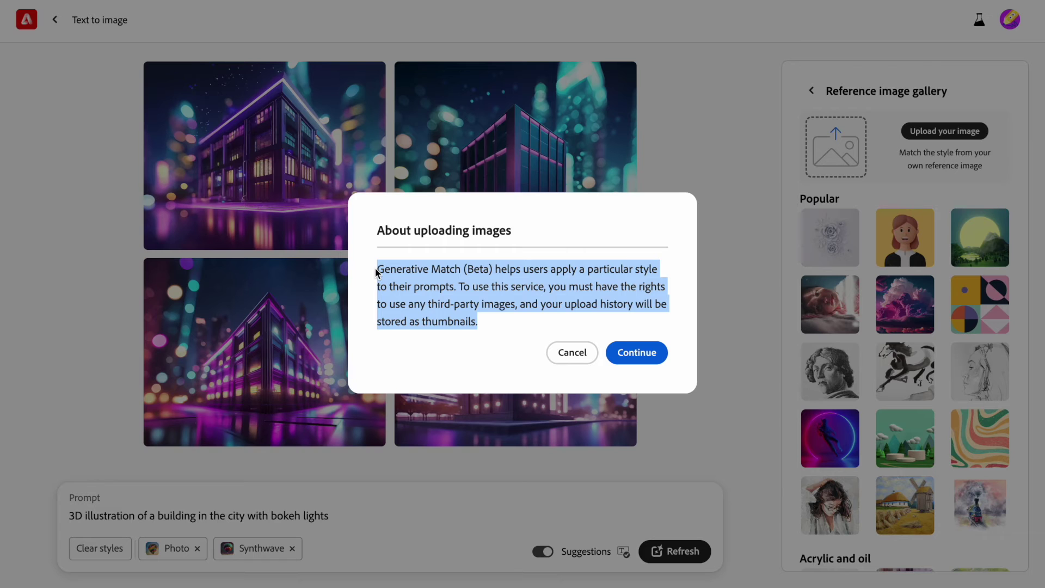
{"action": "left_click", "coordinate": [631, 351]}
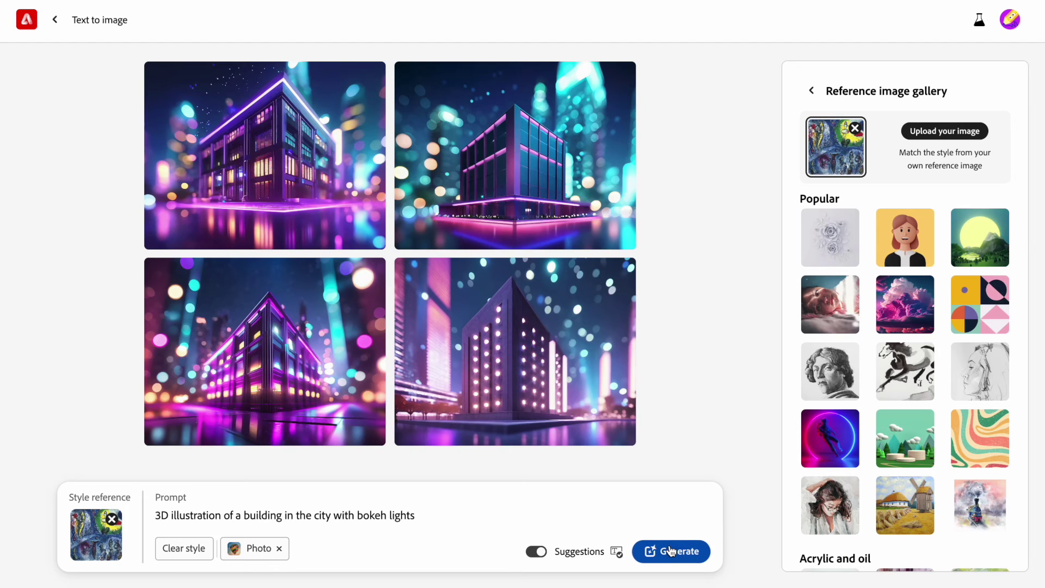
Step: Generate Chagall-styled buildings and preview the first few enlarged
{"action": "left_click", "coordinate": [674, 551]}
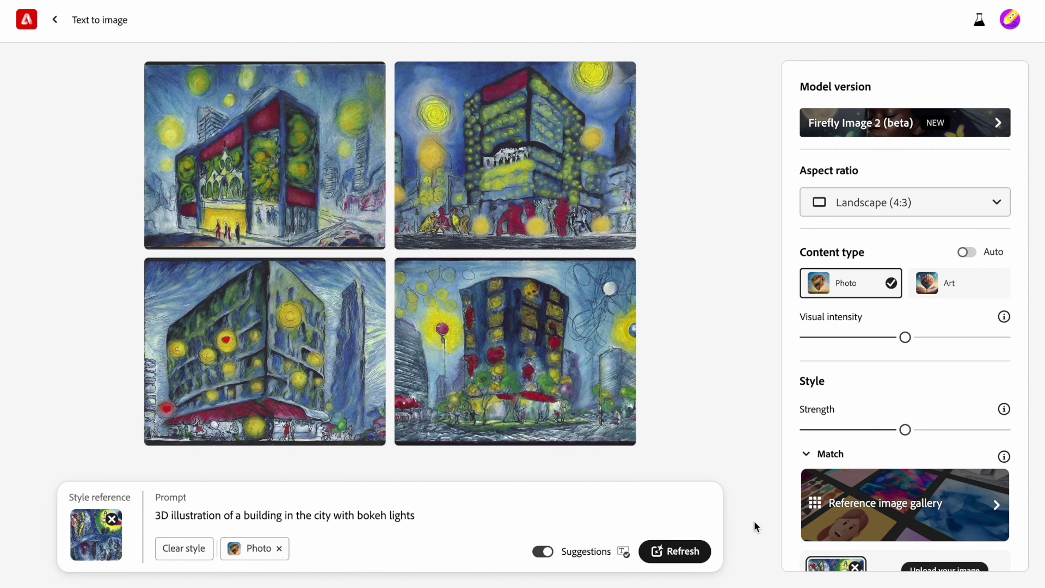
{"action": "left_click", "coordinate": [241, 198]}
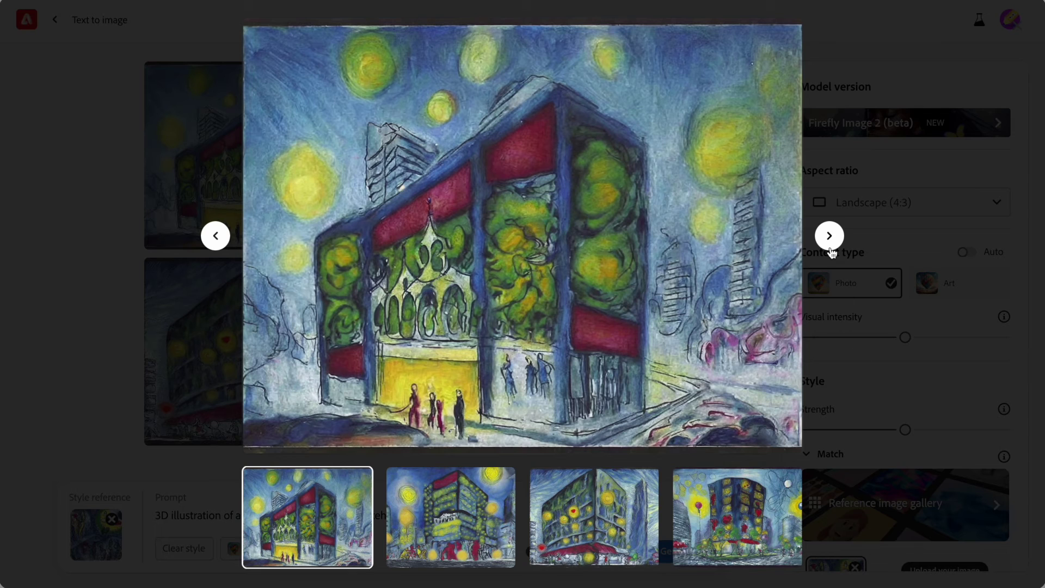
{"action": "left_click", "coordinate": [830, 237]}
{"action": "left_click", "coordinate": [829, 235]}
{"action": "key", "text": "Escape"}
Step: Generate 'a close up look at human hand' with the aperture set to f/1.4
{"action": "type", "text": "a close up look"}
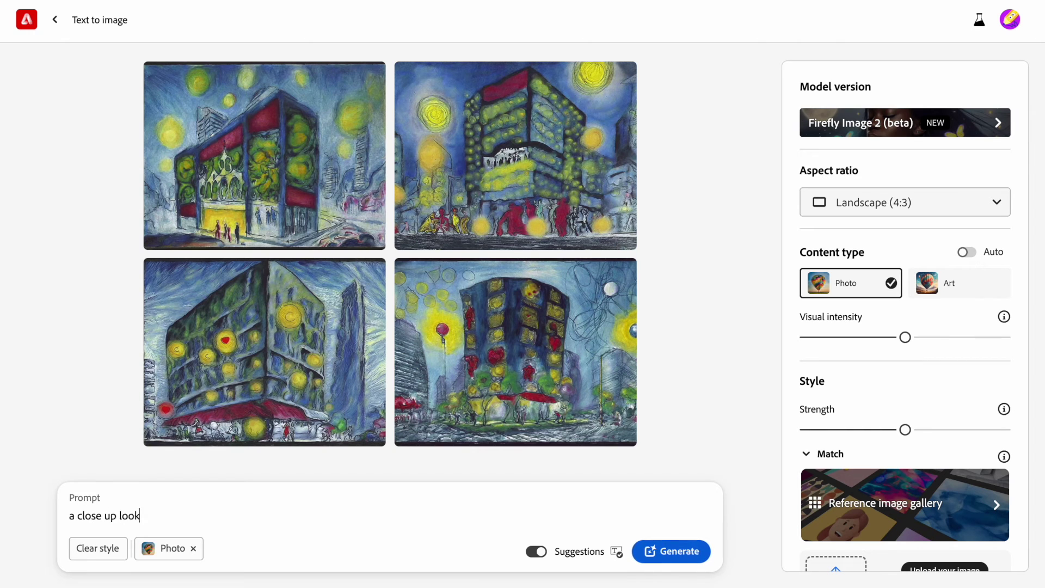
{"action": "type", "text": " at human hand"}
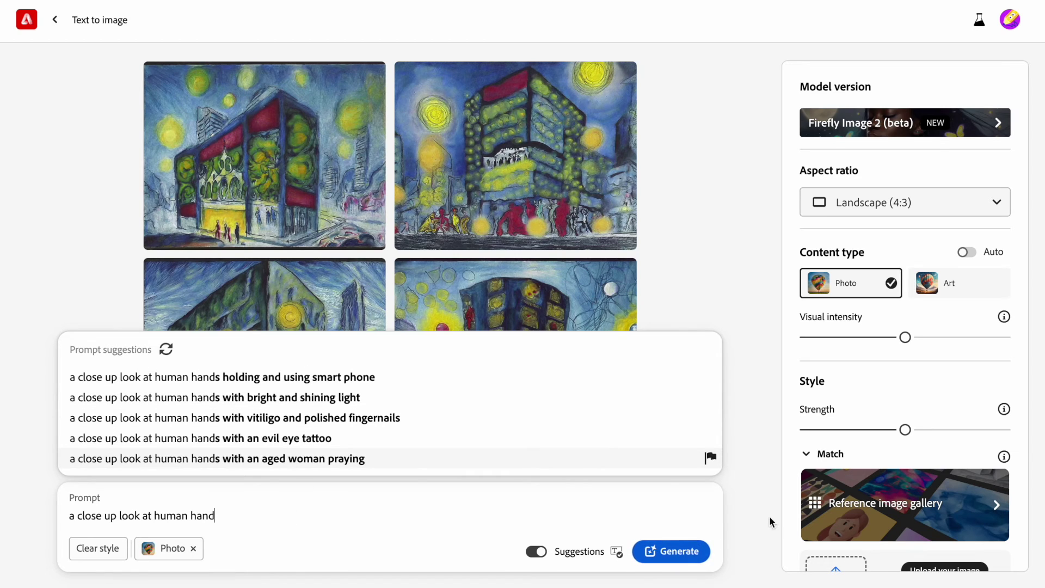
{"action": "scroll", "coordinate": [894, 336], "scroll_direction": "down", "scroll_amount": 5}
{"action": "scroll", "coordinate": [894, 339], "scroll_direction": "down", "scroll_amount": 15}
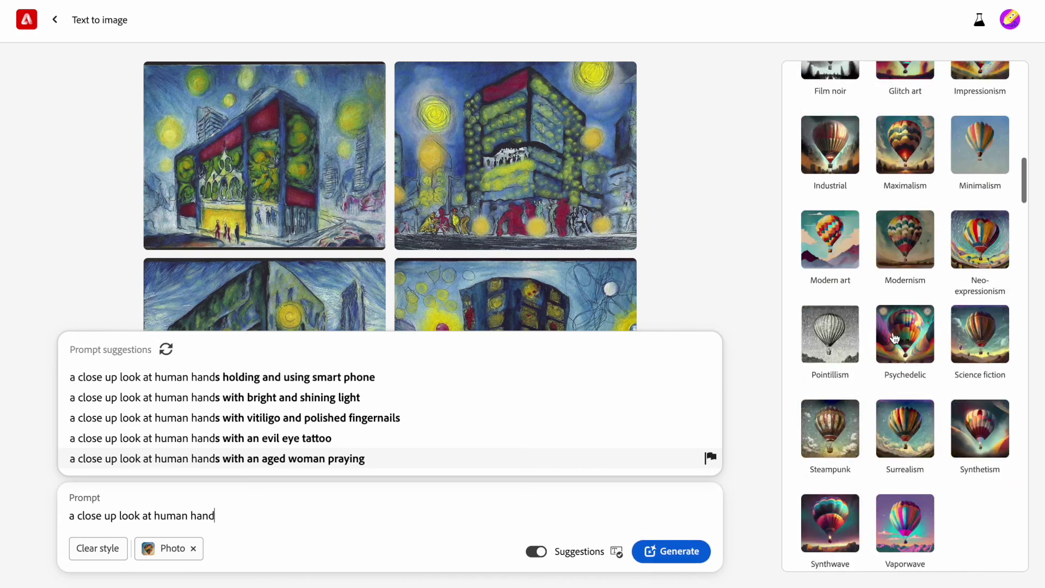
{"action": "left_click", "coordinate": [808, 417]}
{"action": "scroll", "coordinate": [819, 381], "scroll_direction": "down", "scroll_amount": 1}
{"action": "mouse_move", "coordinate": [907, 413]}
{"action": "left_click_drag", "start_coordinate": [907, 413], "coordinate": [980, 412]}
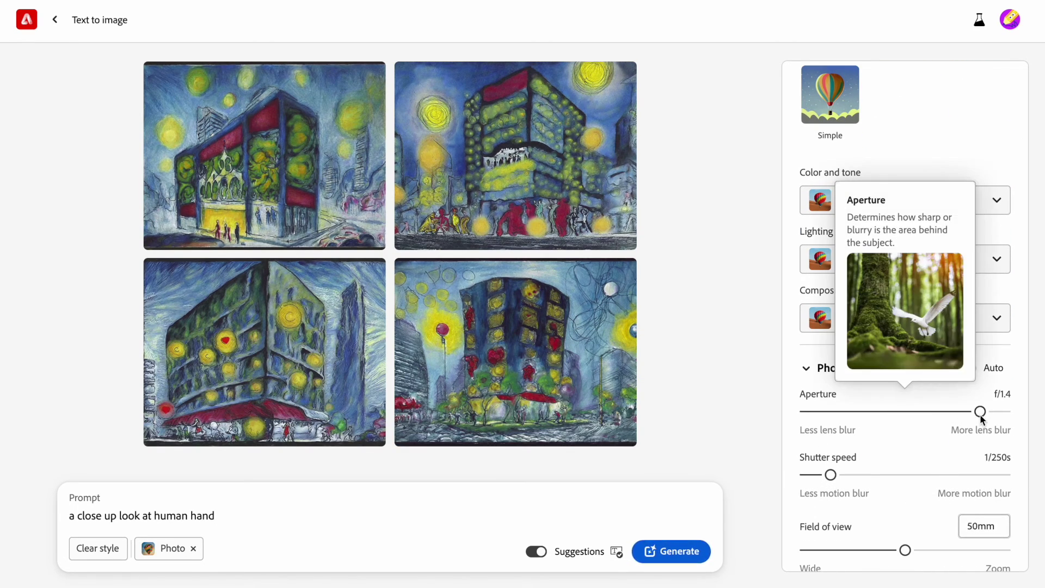
{"action": "left_click", "coordinate": [700, 555]}
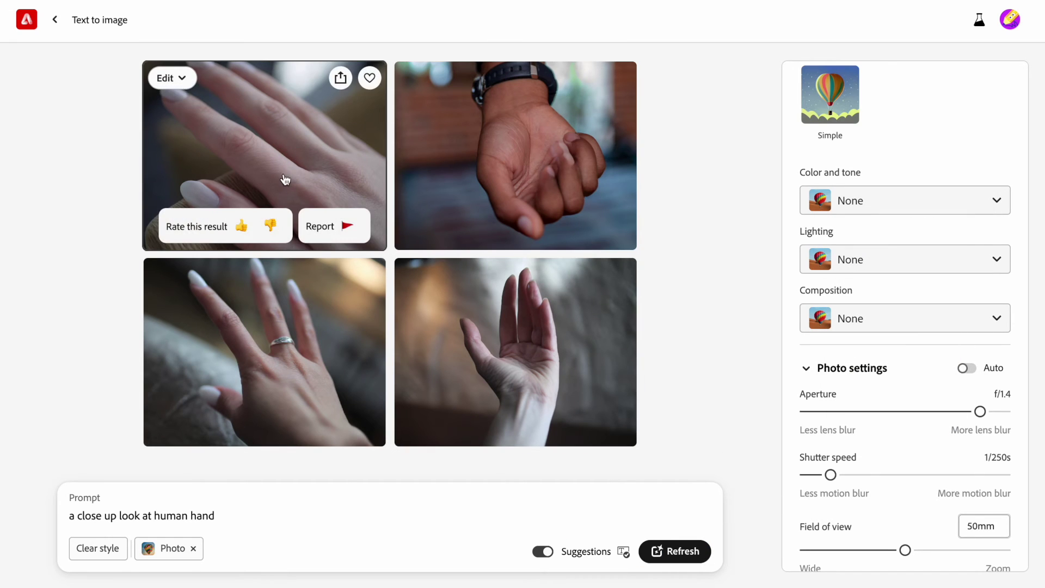
Step: Browse the hand photos enlarged: wristwatch, ring, and open palm
{"action": "left_click", "coordinate": [293, 141]}
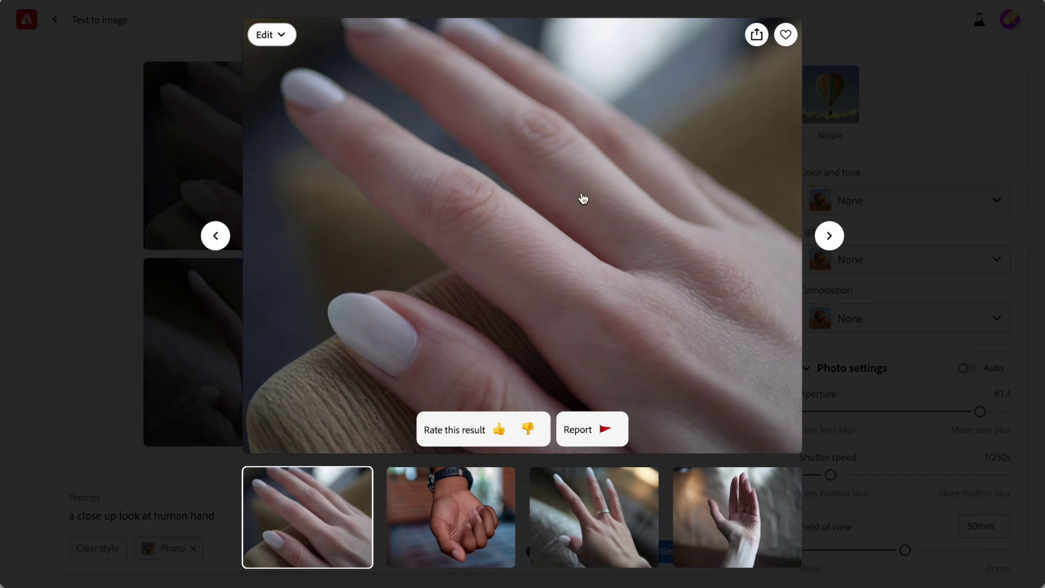
{"action": "left_click", "coordinate": [829, 239]}
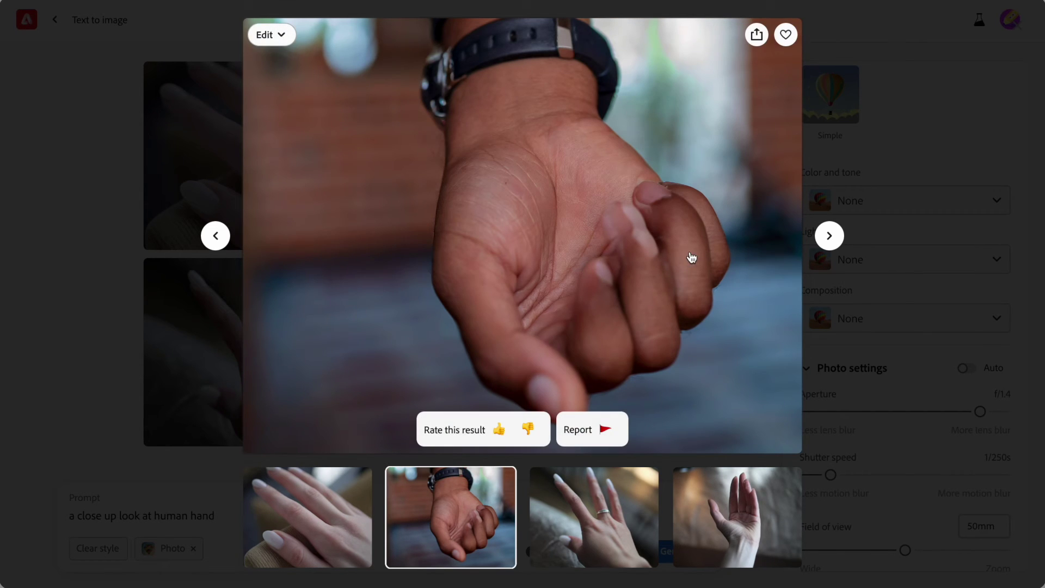
{"action": "left_click", "coordinate": [832, 245]}
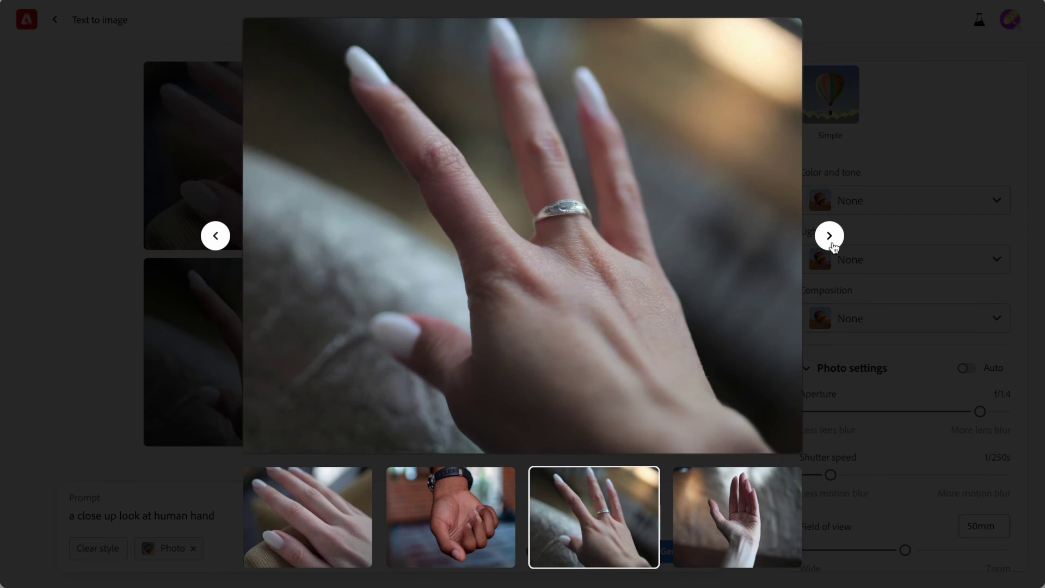
{"action": "left_click", "coordinate": [834, 246]}
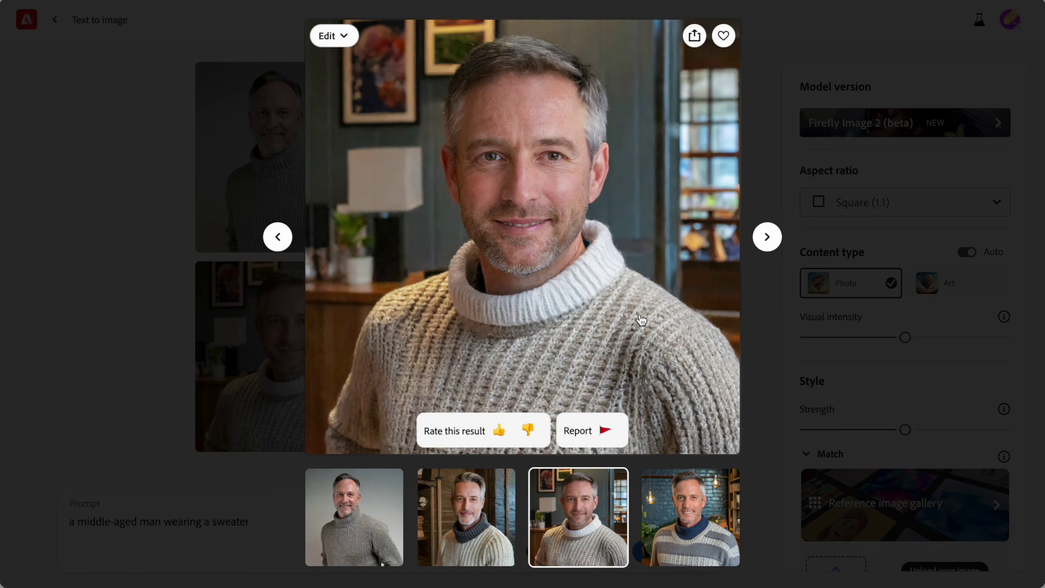
Step: Start Generative fill on the portrait and mask the man's sweater
{"action": "left_click", "coordinate": [346, 36]}
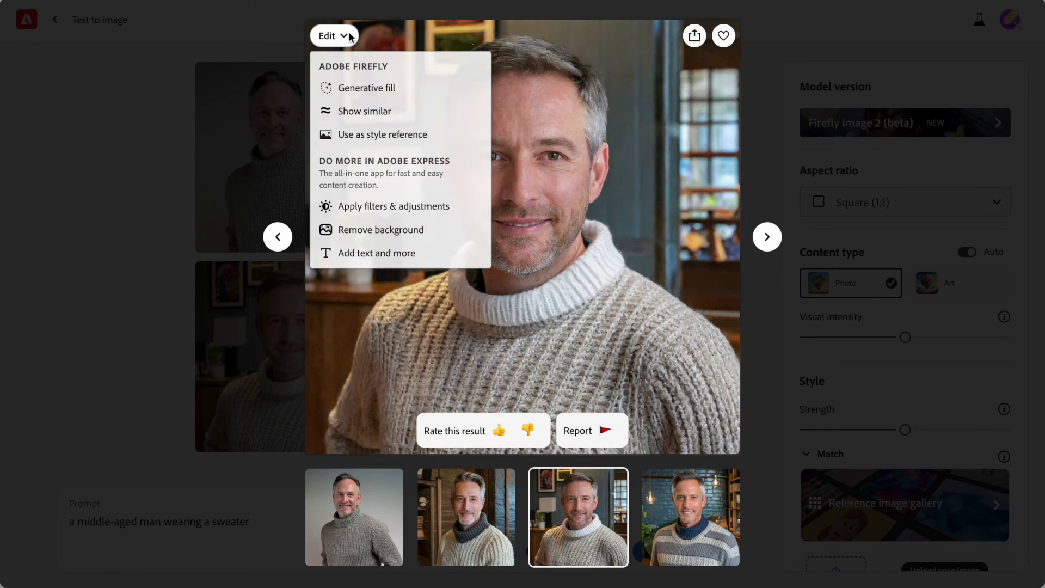
{"action": "left_click", "coordinate": [367, 89]}
{"action": "mouse_move", "coordinate": [315, 525]}
{"action": "left_mouse_down"}
{"action": "mouse_move", "coordinate": [359, 424]}
{"action": "mouse_move", "coordinate": [405, 374]}
{"action": "mouse_move", "coordinate": [466, 407]}
{"action": "mouse_move", "coordinate": [550, 404]}
{"action": "mouse_move", "coordinate": [632, 372]}
{"action": "mouse_move", "coordinate": [693, 413]}
{"action": "mouse_move", "coordinate": [745, 492]}
{"action": "mouse_move", "coordinate": [744, 534]}
{"action": "mouse_move", "coordinate": [679, 459]}
{"action": "mouse_move", "coordinate": [701, 461]}
{"action": "mouse_move", "coordinate": [631, 442]}
{"action": "mouse_move", "coordinate": [688, 544]}
{"action": "mouse_move", "coordinate": [567, 419]}
{"action": "mouse_move", "coordinate": [614, 489]}
{"action": "mouse_move", "coordinate": [577, 503]}
{"action": "mouse_move", "coordinate": [491, 433]}
{"action": "mouse_move", "coordinate": [527, 516]}
{"action": "mouse_move", "coordinate": [439, 425]}
{"action": "mouse_move", "coordinate": [400, 405]}
{"action": "mouse_move", "coordinate": [411, 528]}
{"action": "mouse_move", "coordinate": [378, 462]}
{"action": "mouse_move", "coordinate": [385, 539]}
{"action": "mouse_move", "coordinate": [346, 484]}
{"action": "mouse_move", "coordinate": [350, 532]}
{"action": "left_mouse_up"}
Step: Generate 'a pink sweater' and keep the variation with the white knitted scarf
{"action": "type", "text": "a pink sweater"}
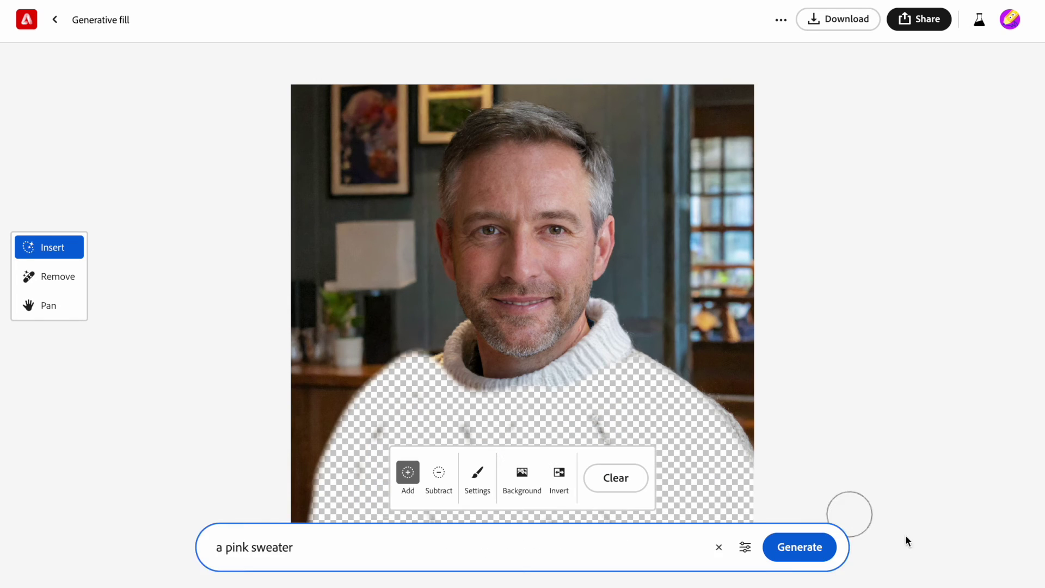
{"action": "left_click", "coordinate": [806, 553]}
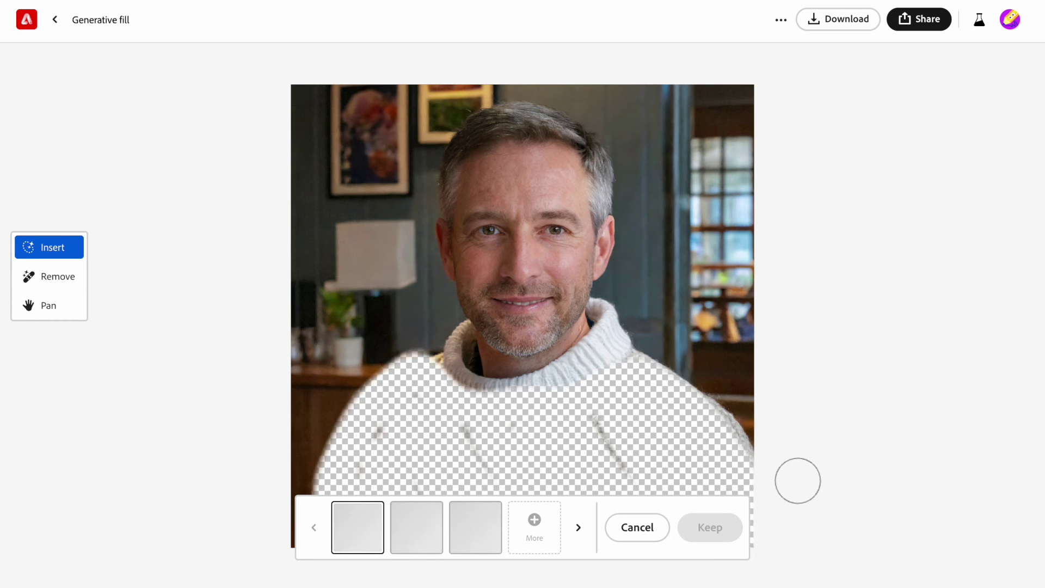
{"action": "left_click", "coordinate": [422, 531]}
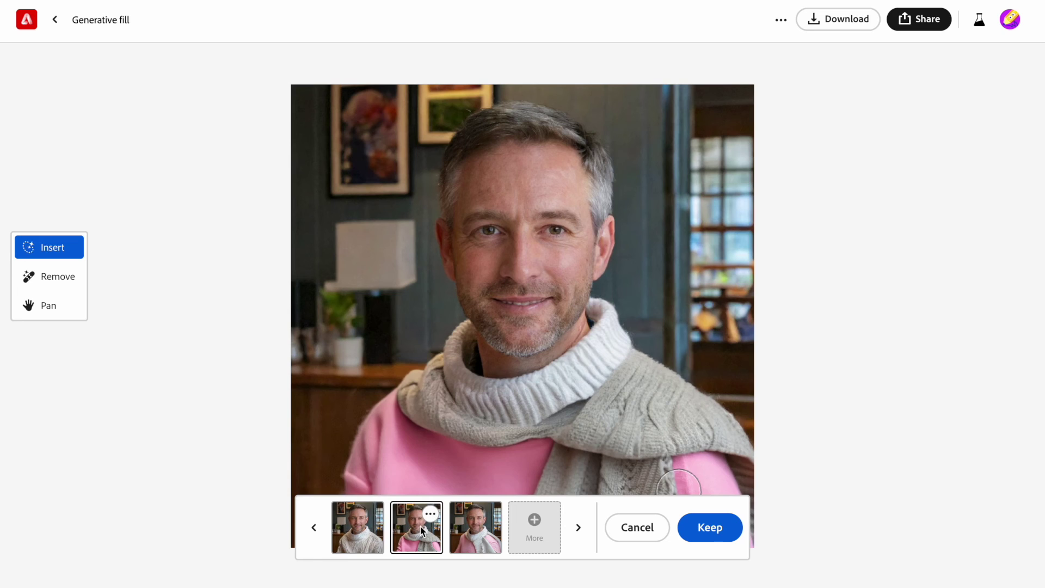
{"action": "left_click", "coordinate": [492, 534]}
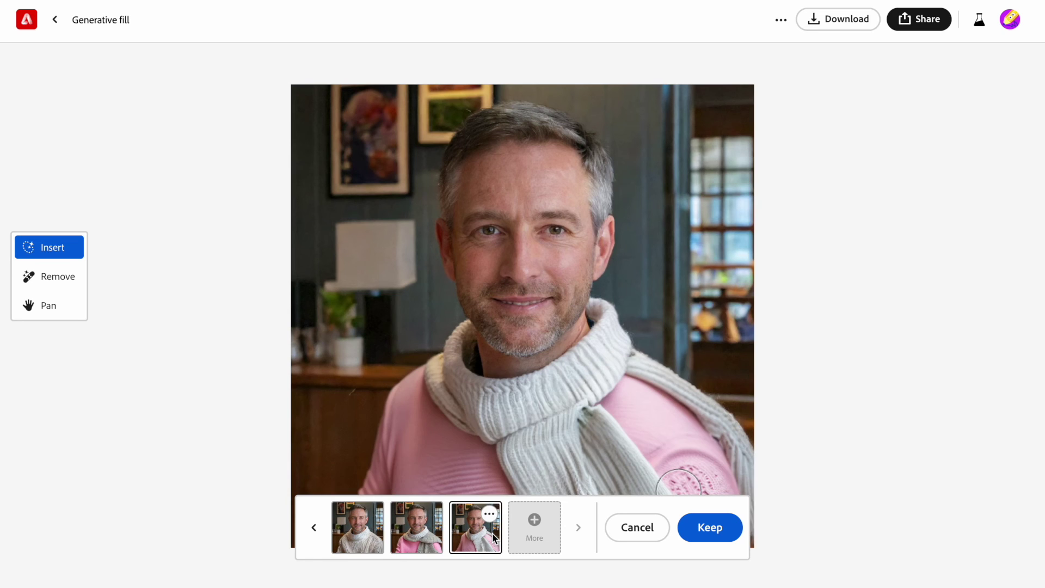
{"action": "left_click", "coordinate": [708, 528]}
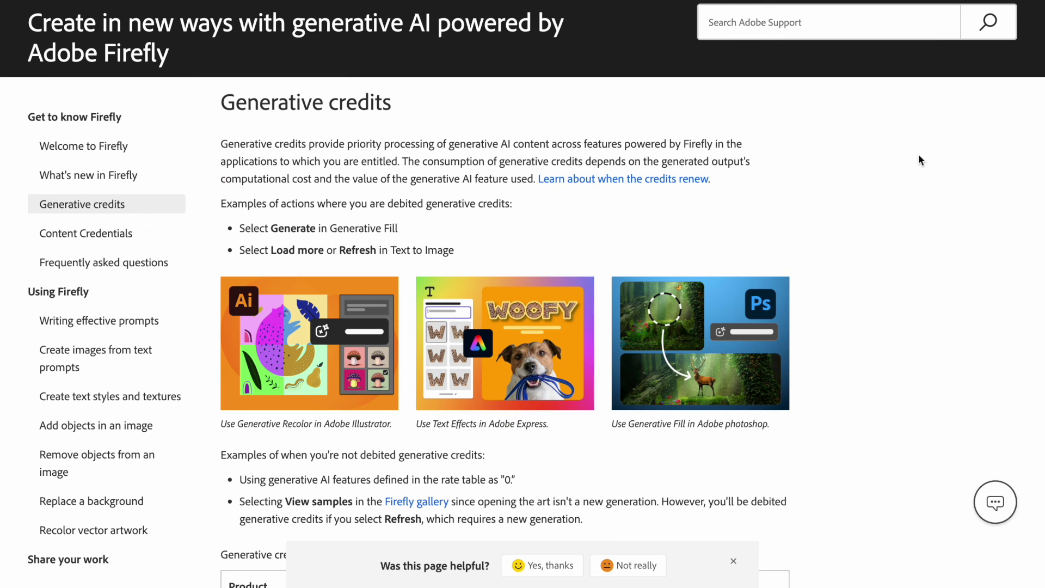
Step: Scroll to the credit rate table and highlight the Adobe Firefly web app rows costing 1 credit
{"action": "scroll", "coordinate": [919, 155], "scroll_direction": "down", "scroll_amount": 7}
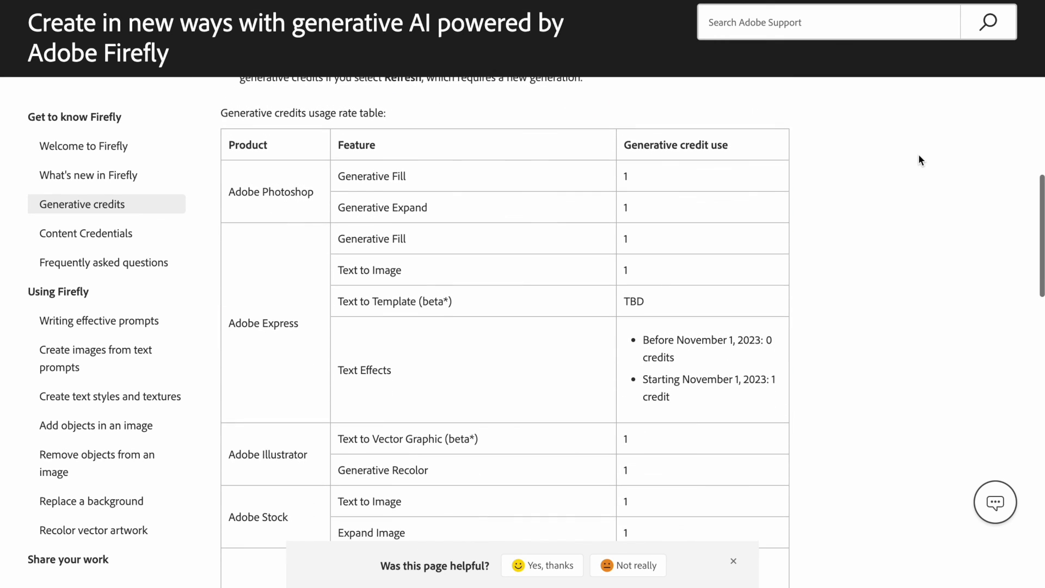
{"action": "scroll", "coordinate": [919, 155], "scroll_direction": "down", "scroll_amount": 1}
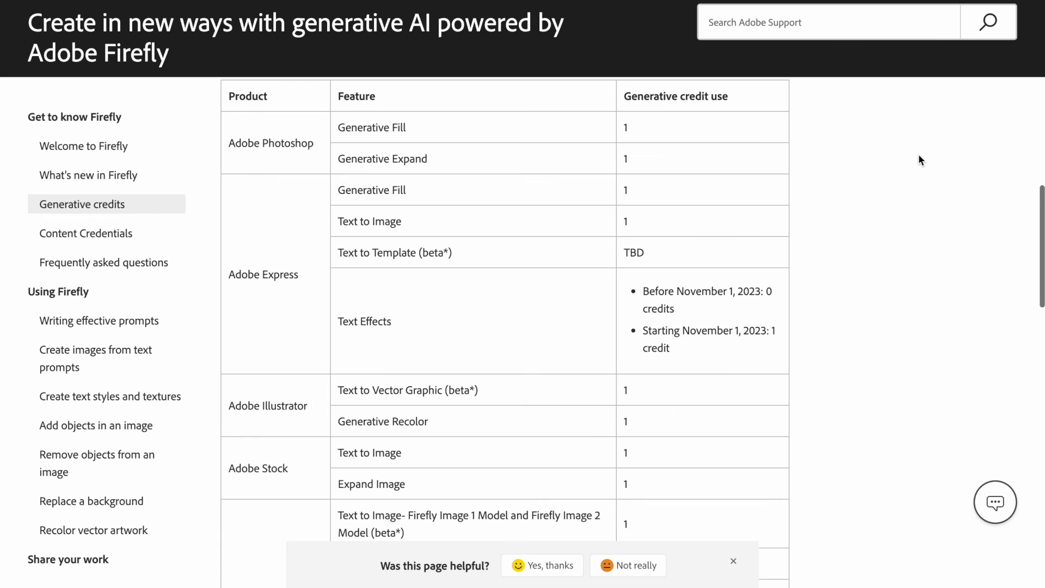
{"action": "scroll", "coordinate": [919, 155], "scroll_direction": "down", "scroll_amount": 4}
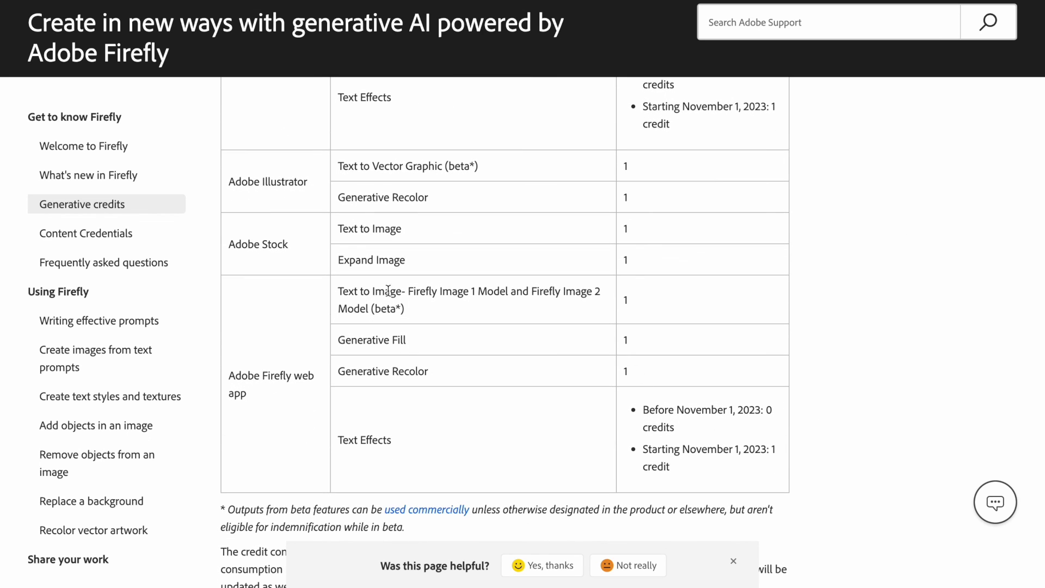
{"action": "left_click_drag", "start_coordinate": [341, 293], "coordinate": [731, 469]}
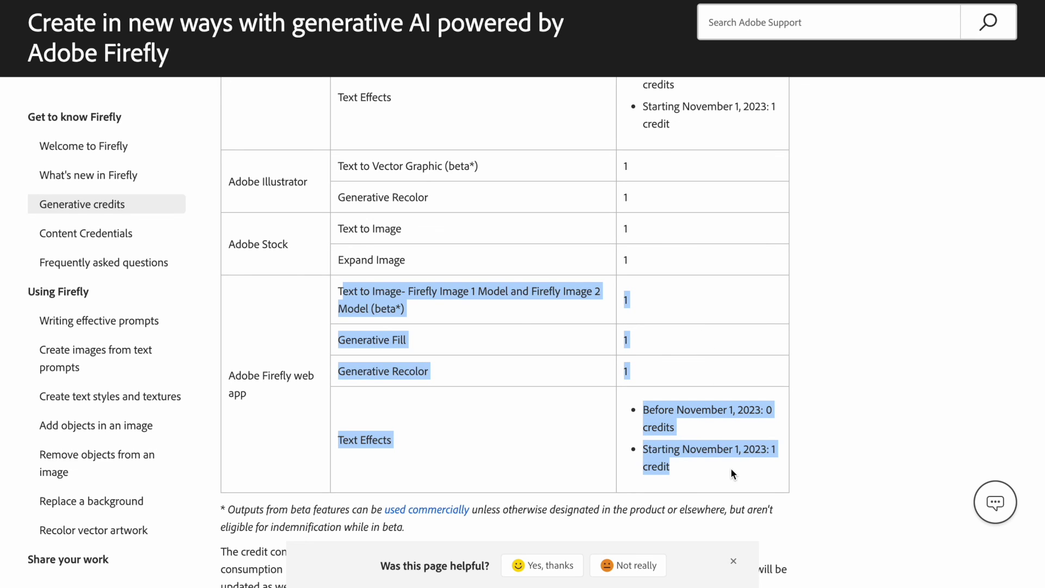